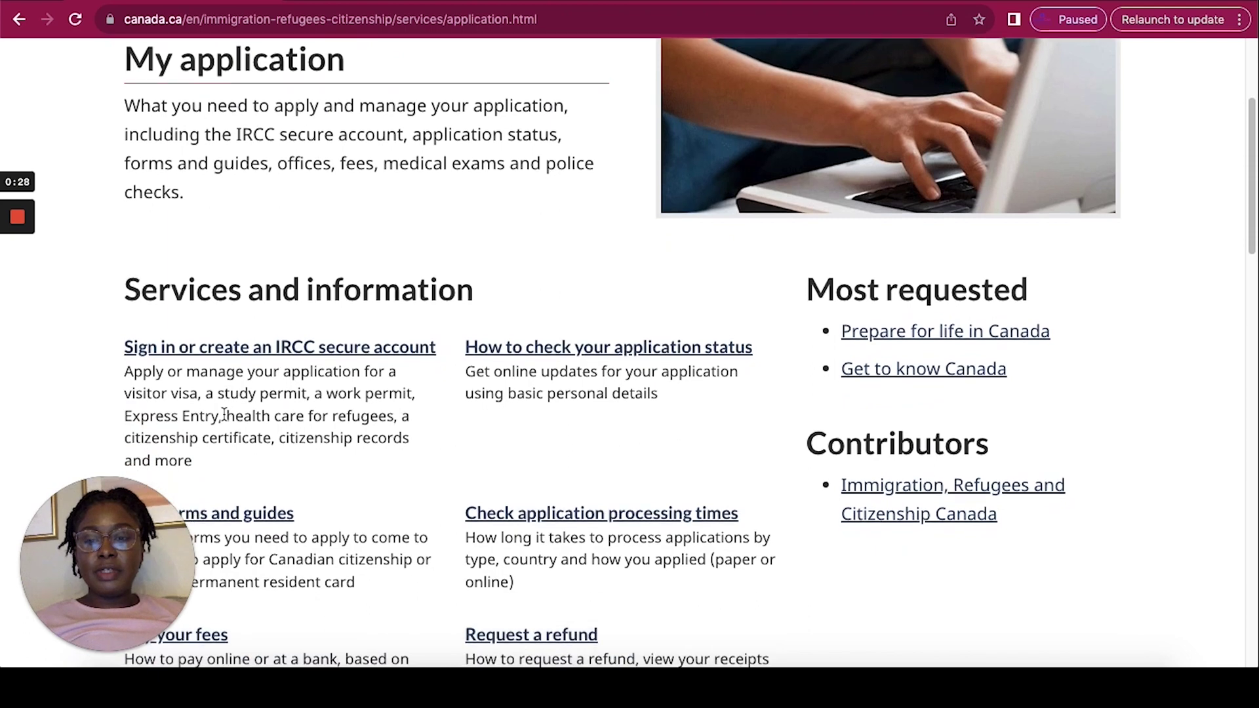
Open the IRCC secure account sign-in page and choose to sign in with GCKey
scroll(225, 420, "down", 2)
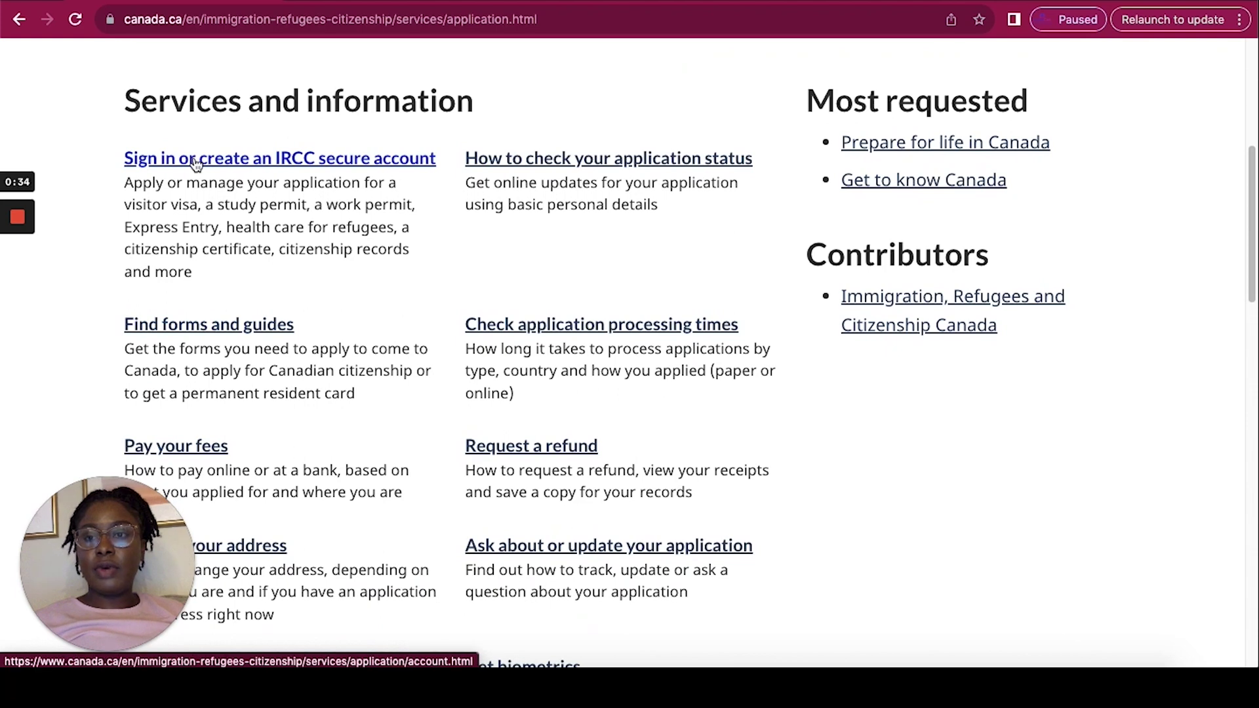
left_click(196, 162)
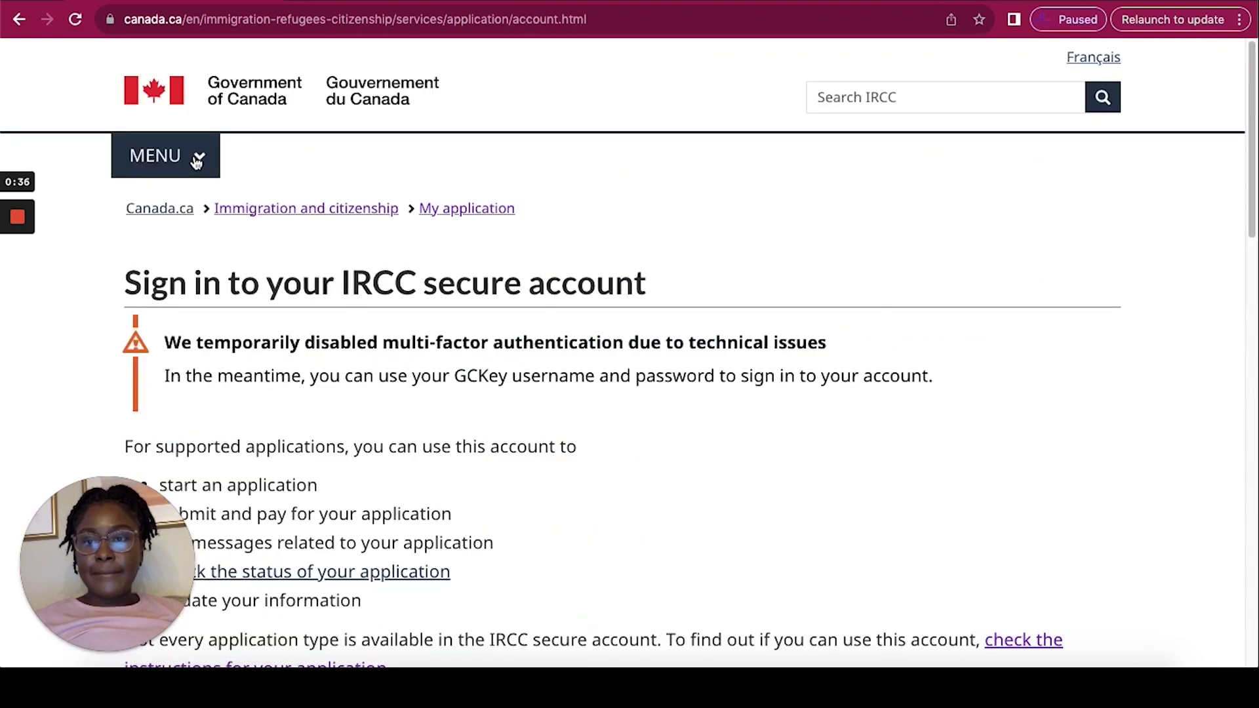
scroll(196, 162, "down", 7)
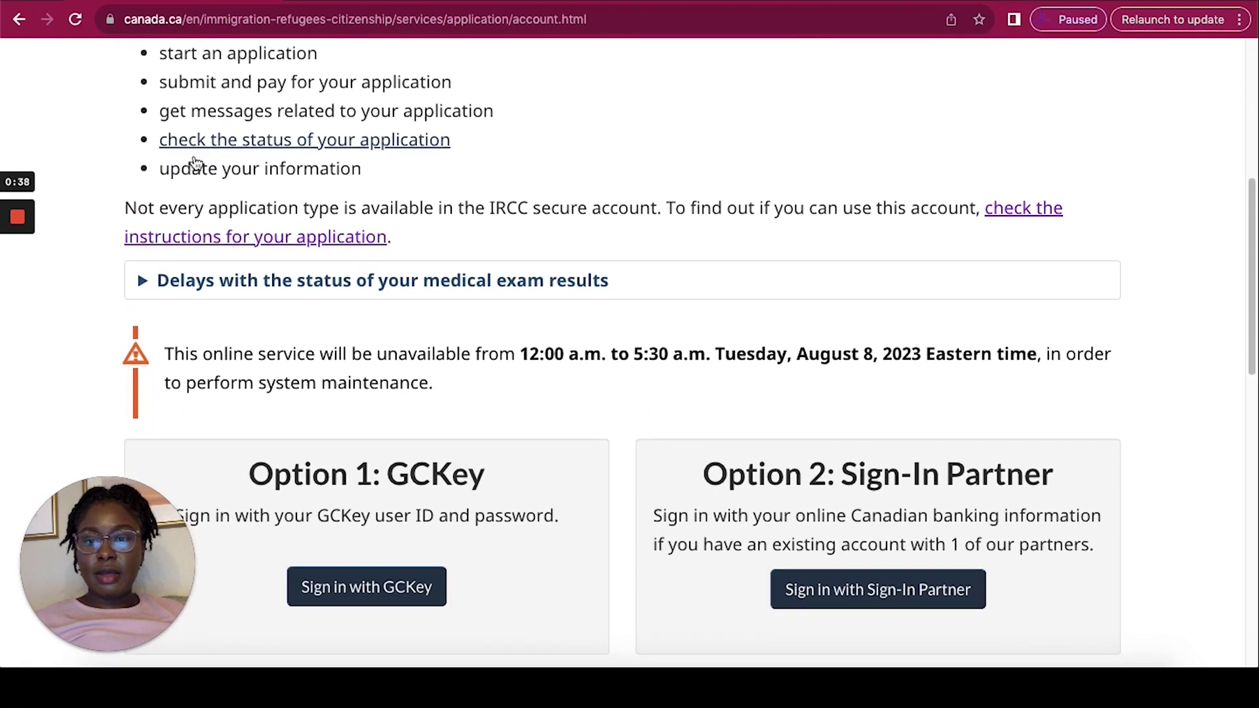
scroll(197, 162, "down", 3)
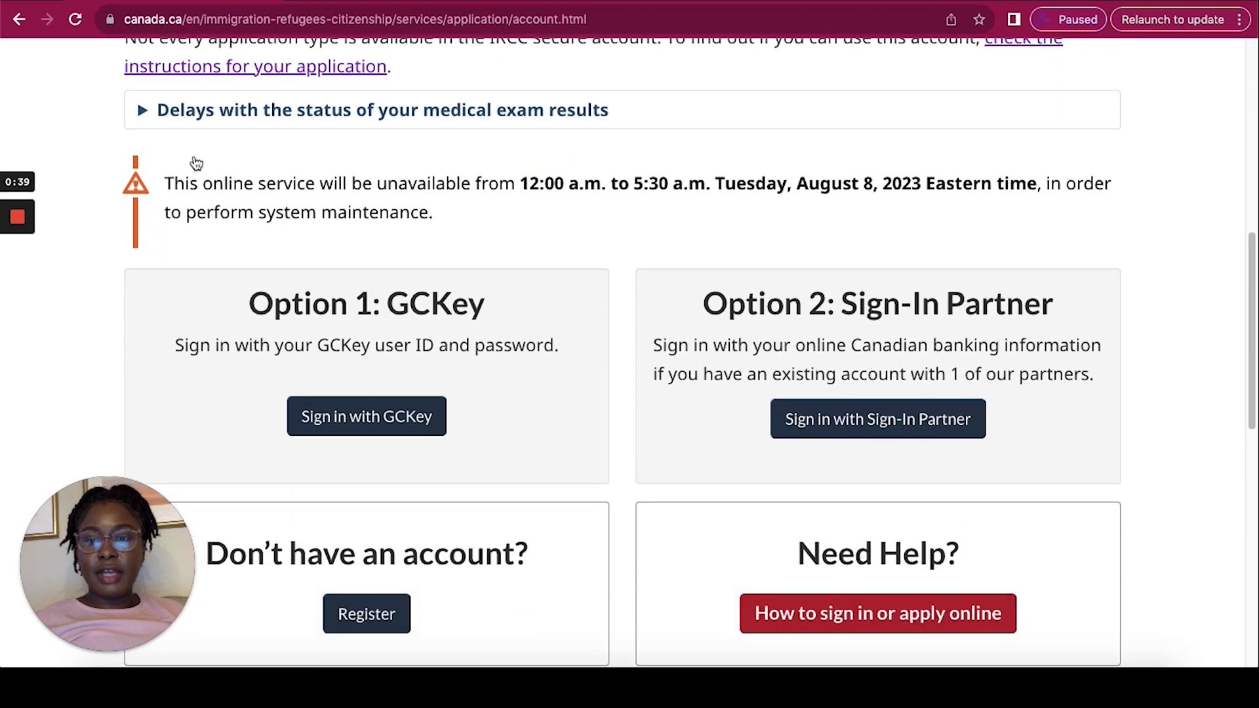
left_click(377, 418)
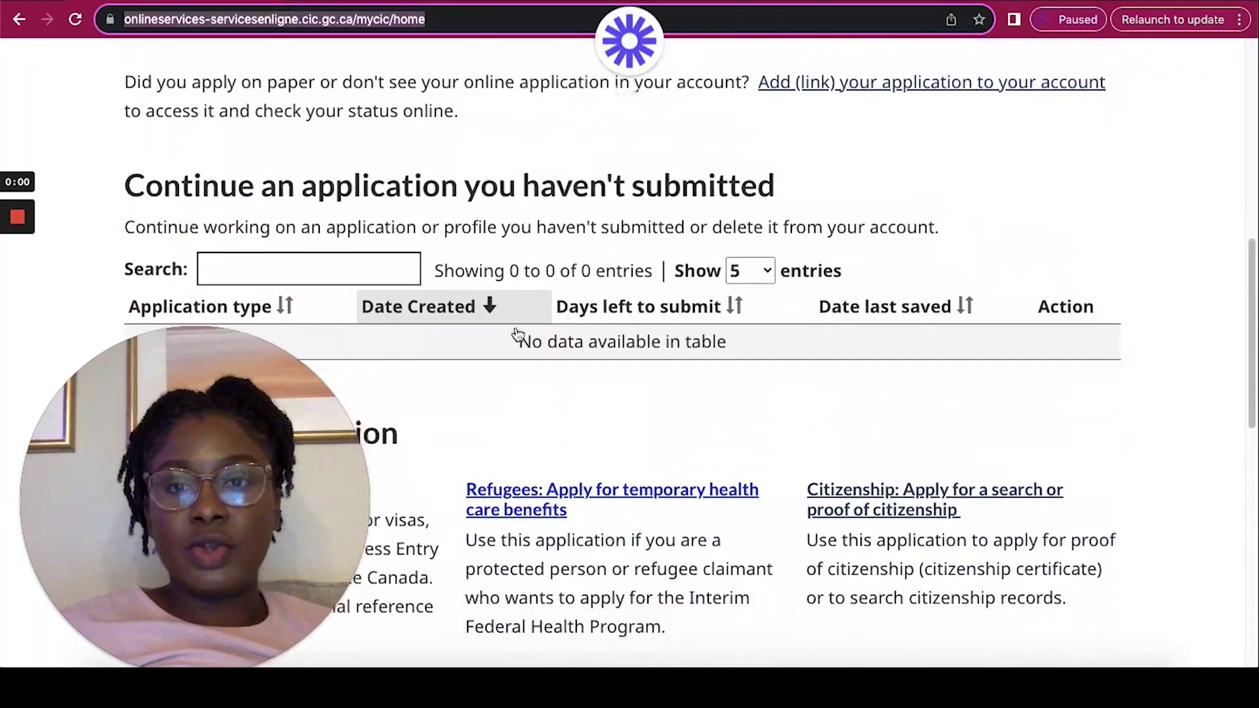
Start an application to come to Canada from the account home page
scroll(518, 335, "down", 1)
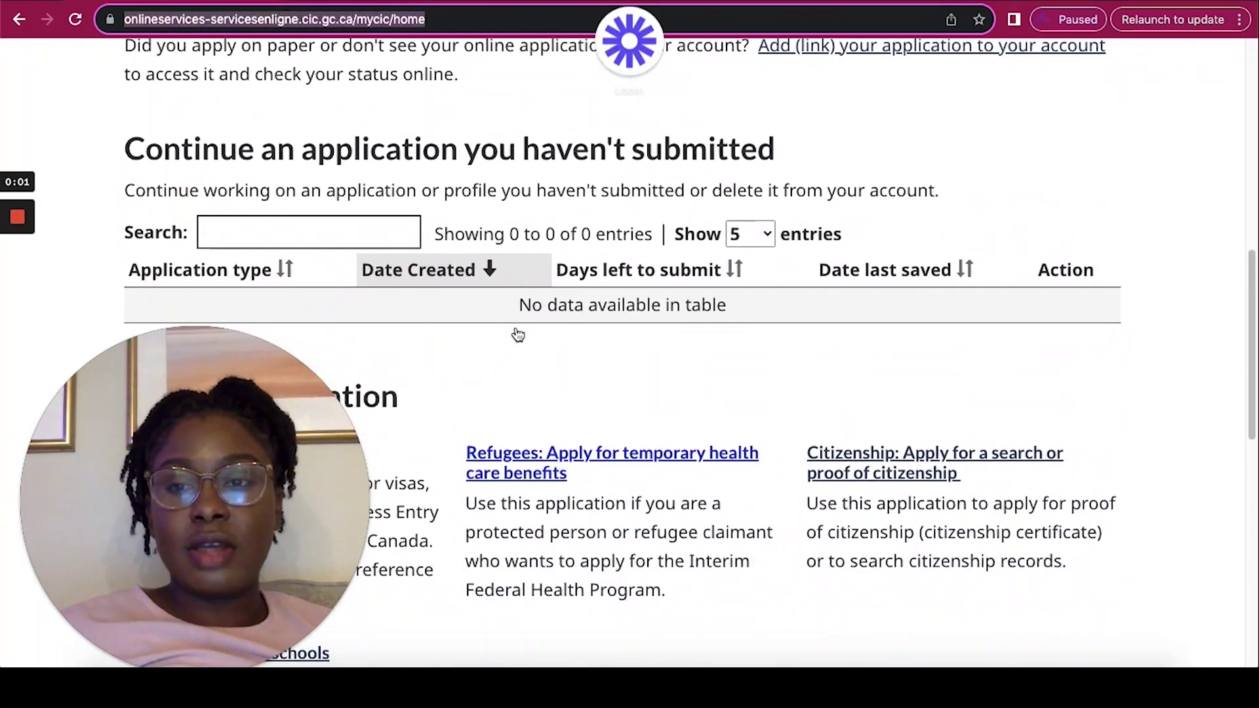
scroll(518, 335, "down", 2)
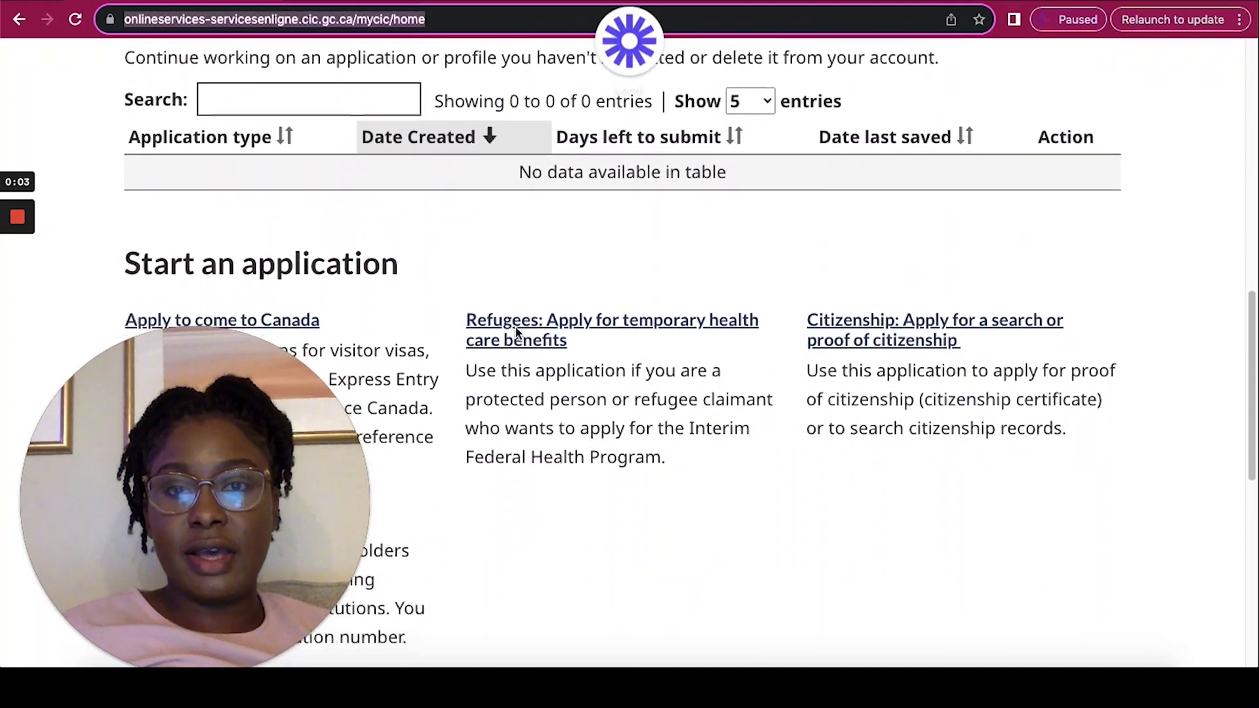
scroll(515, 331, "down", 1)
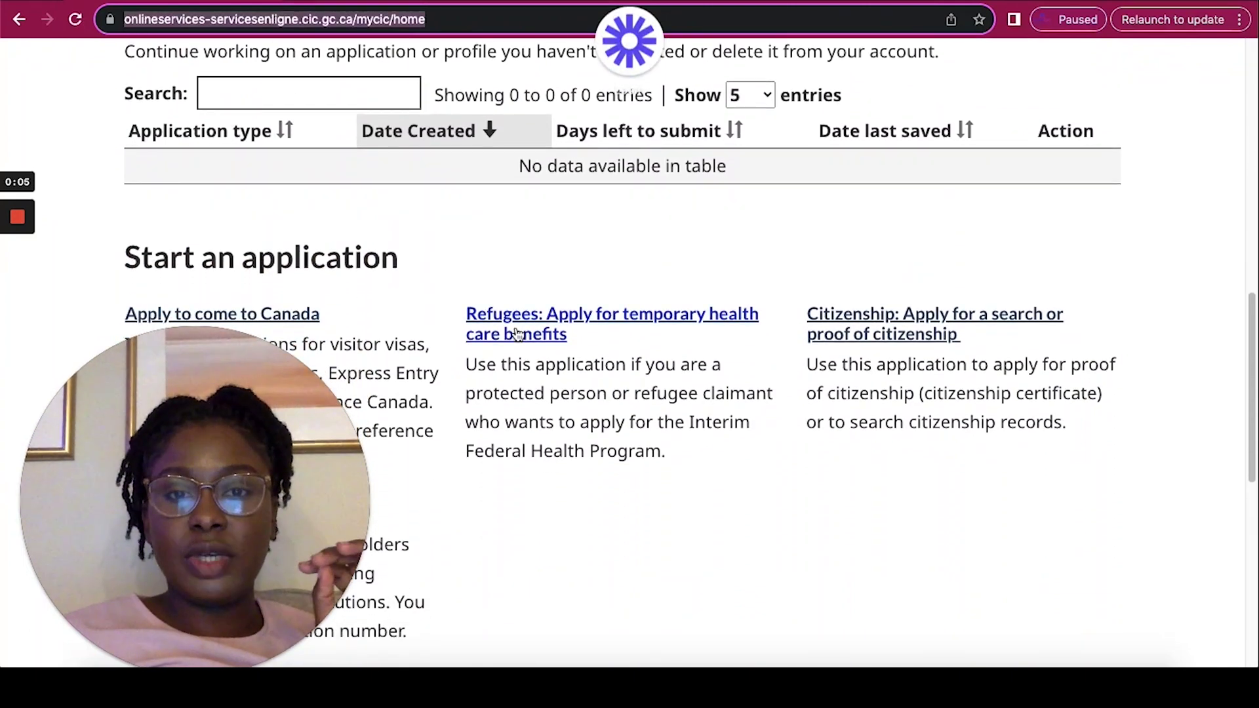
scroll(518, 335, "down", 1)
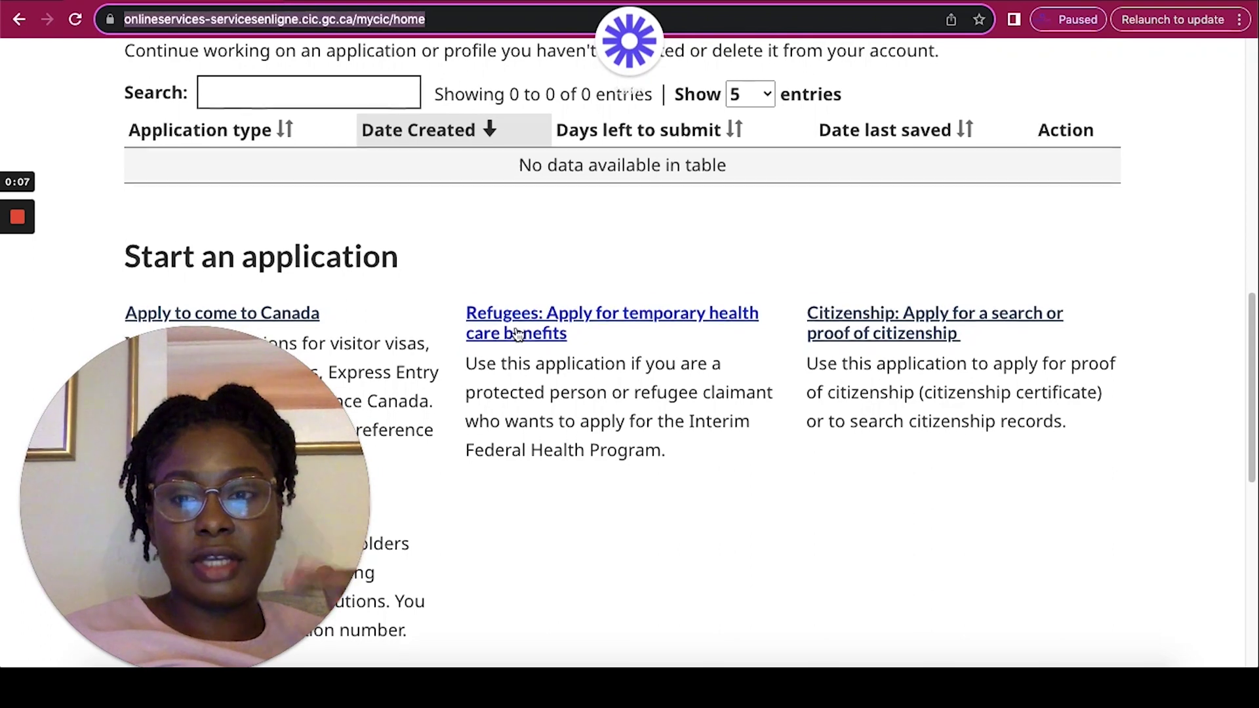
scroll(516, 332, "down", 1)
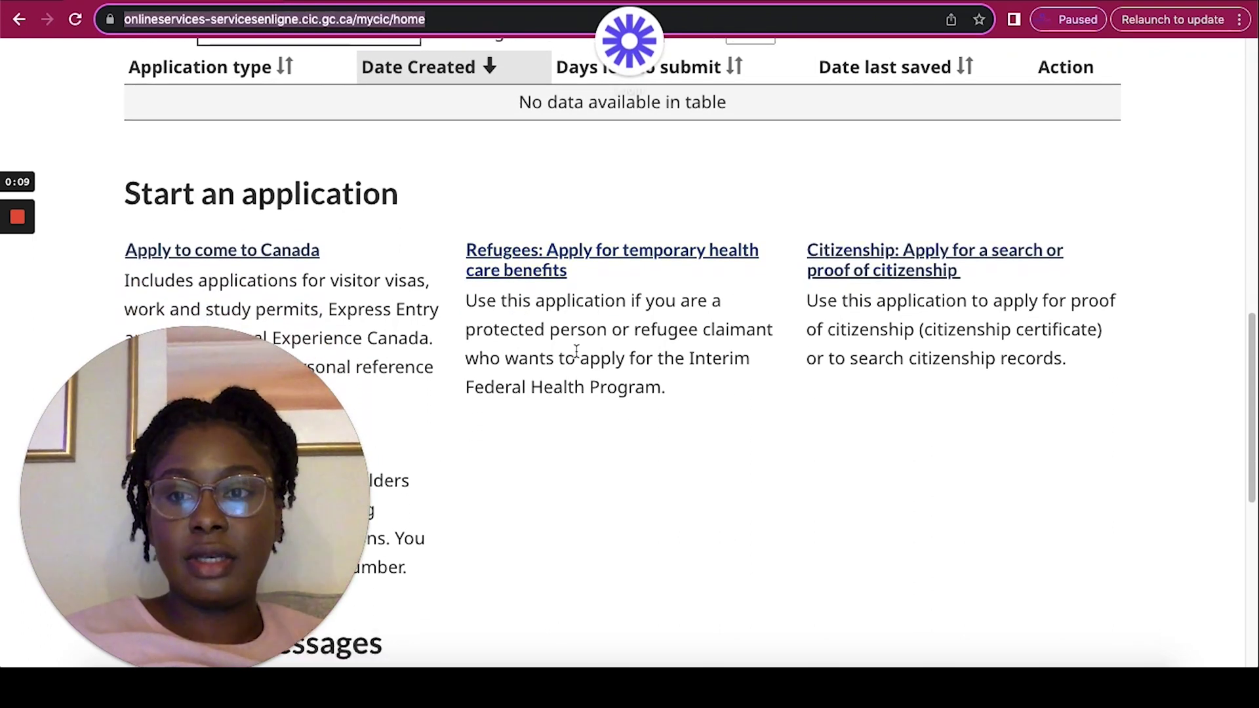
scroll(574, 351, "down", 1)
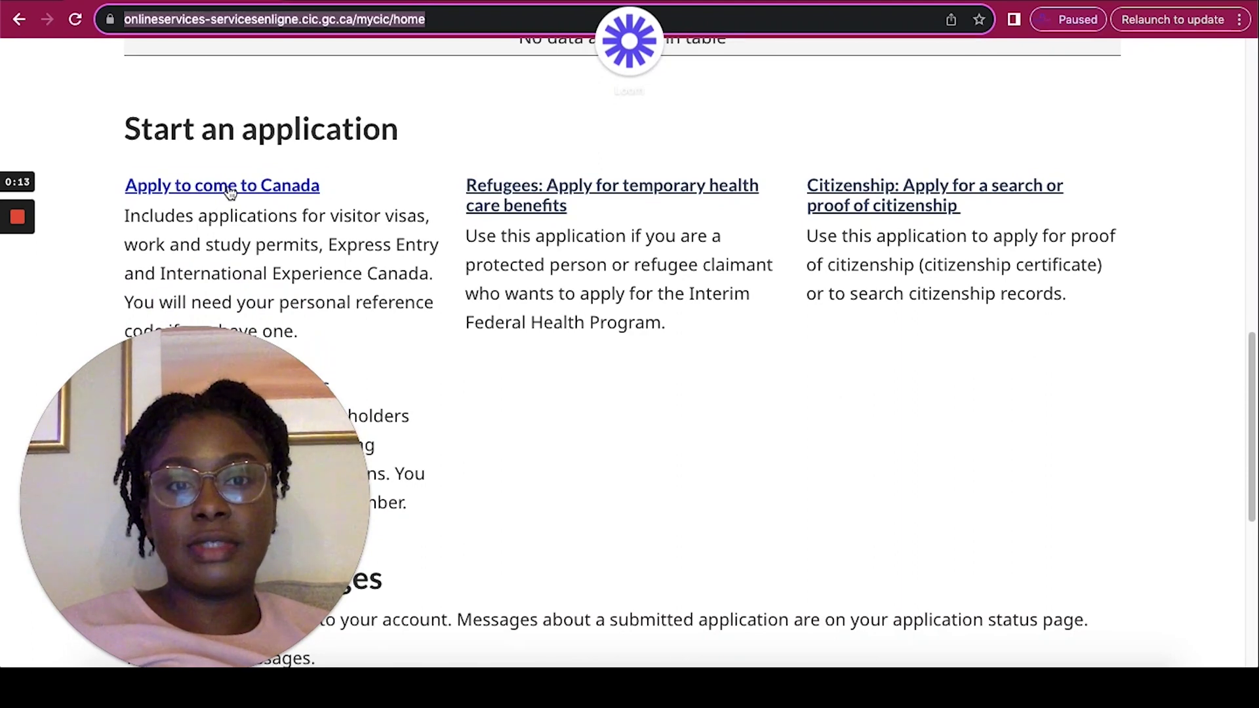
left_click(229, 189)
Begin the Express Entry (EE) eligibility questionnaire without a personal reference code
scroll(229, 187, "down", 4)
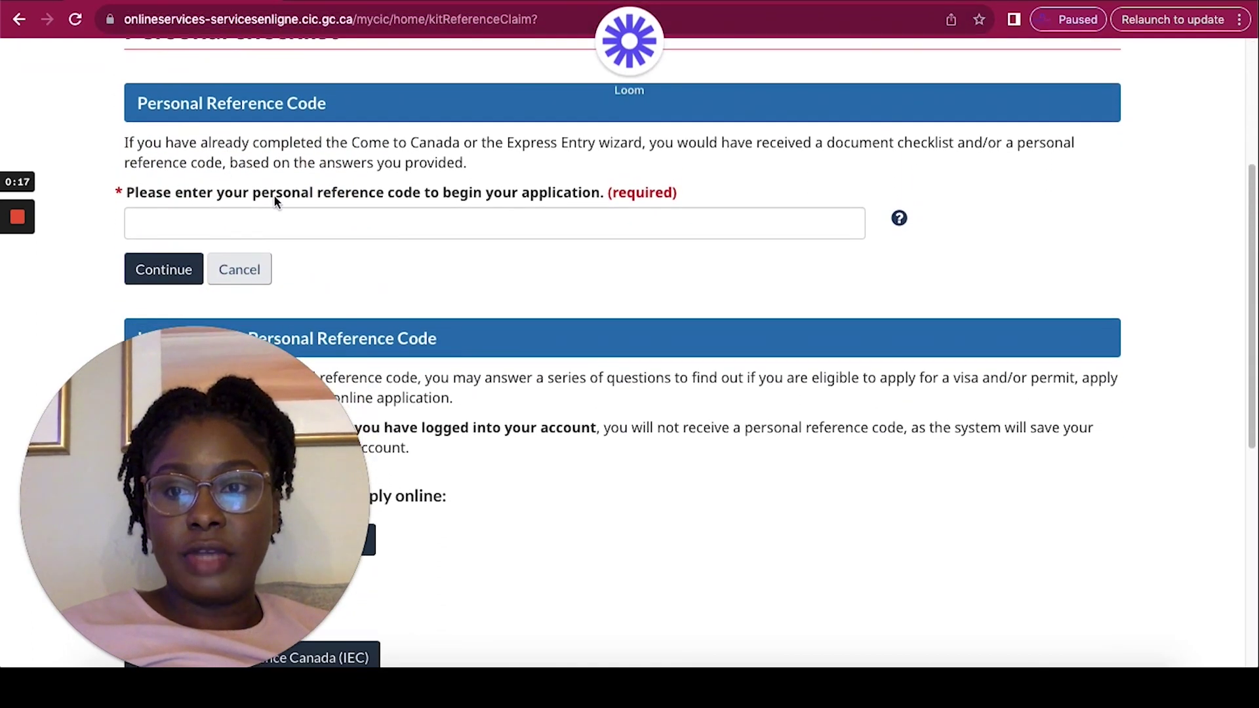
scroll(255, 179, "down", 5)
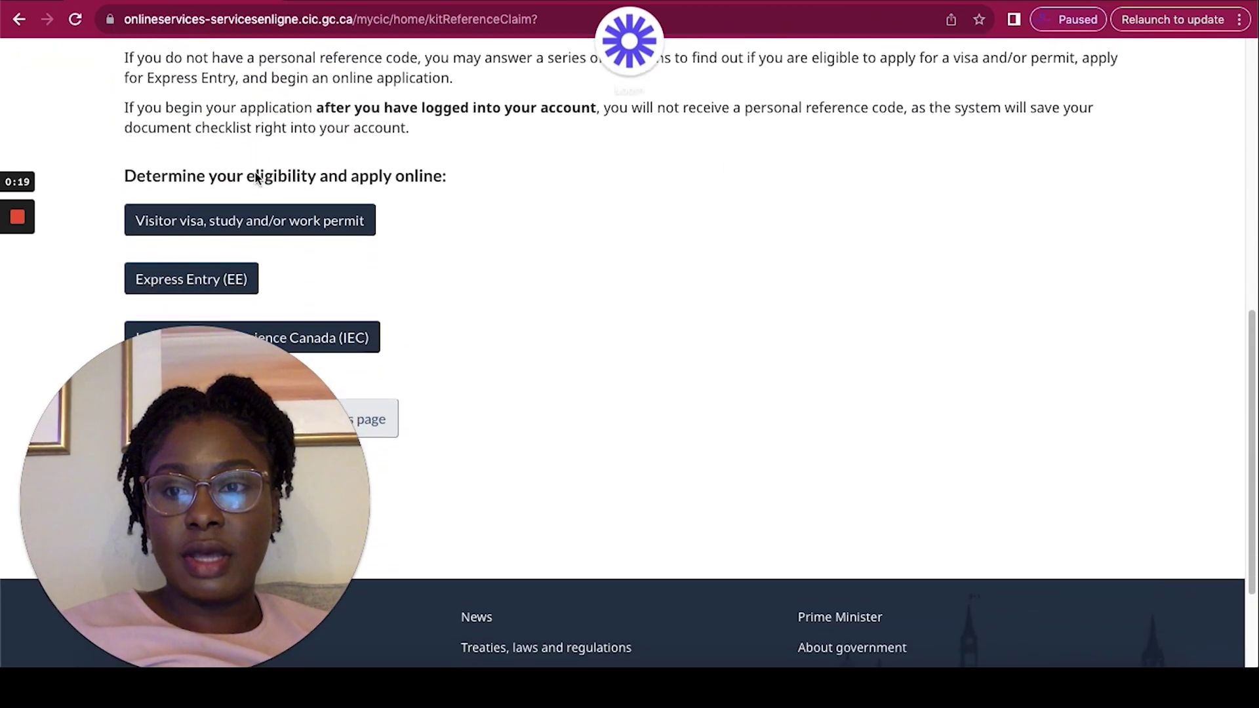
scroll(236, 176, "up", 1)
scroll(310, 237, "down", 1)
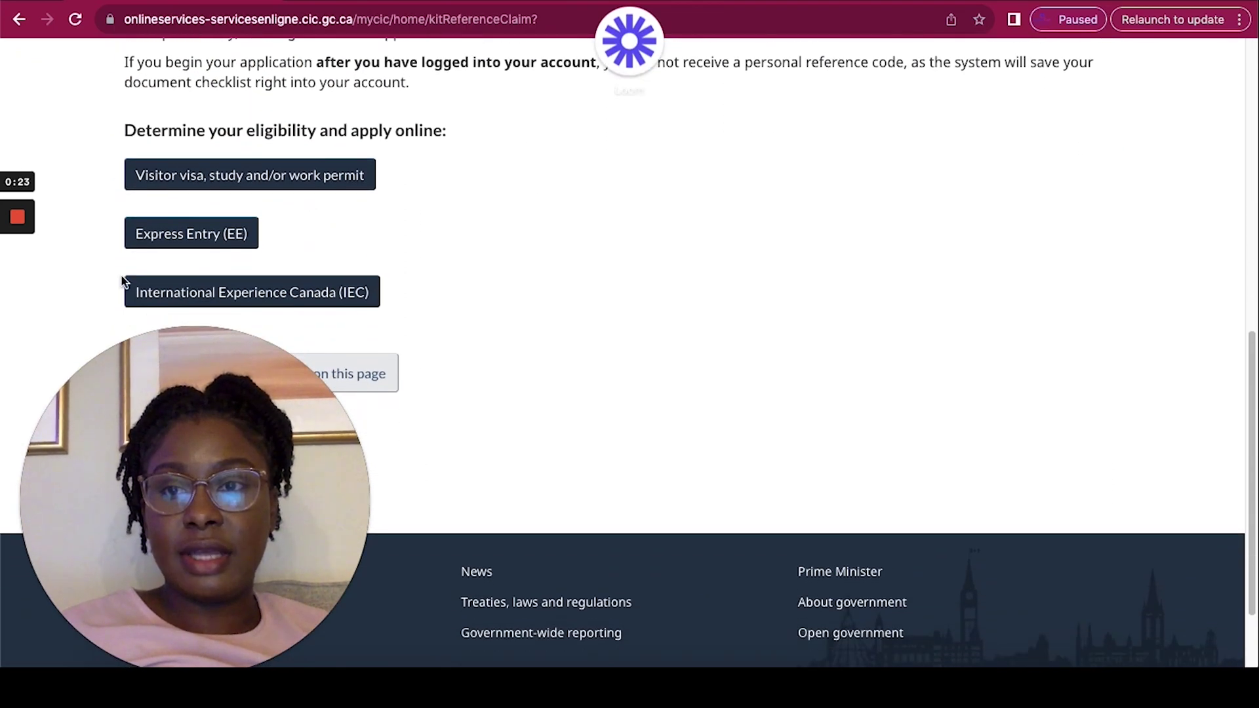
left_click(174, 238)
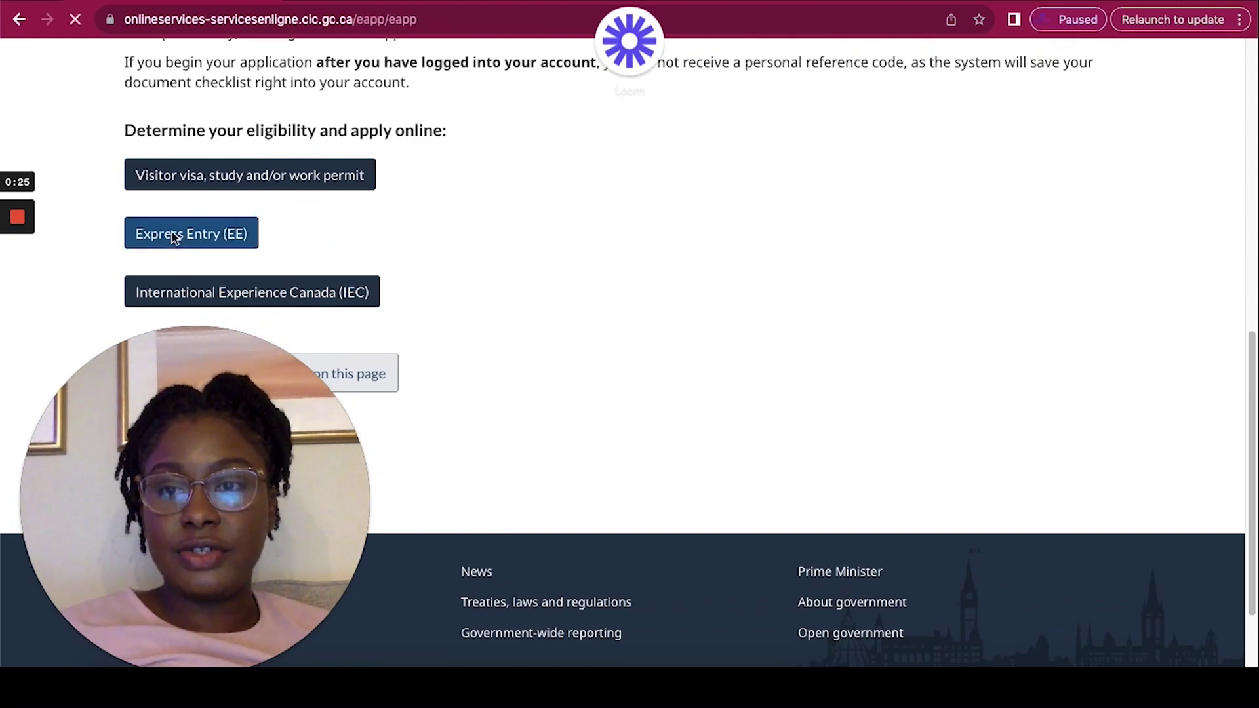
Answer Ontario as the province planned to live in and continue to the next question
scroll(174, 237, "down", 3)
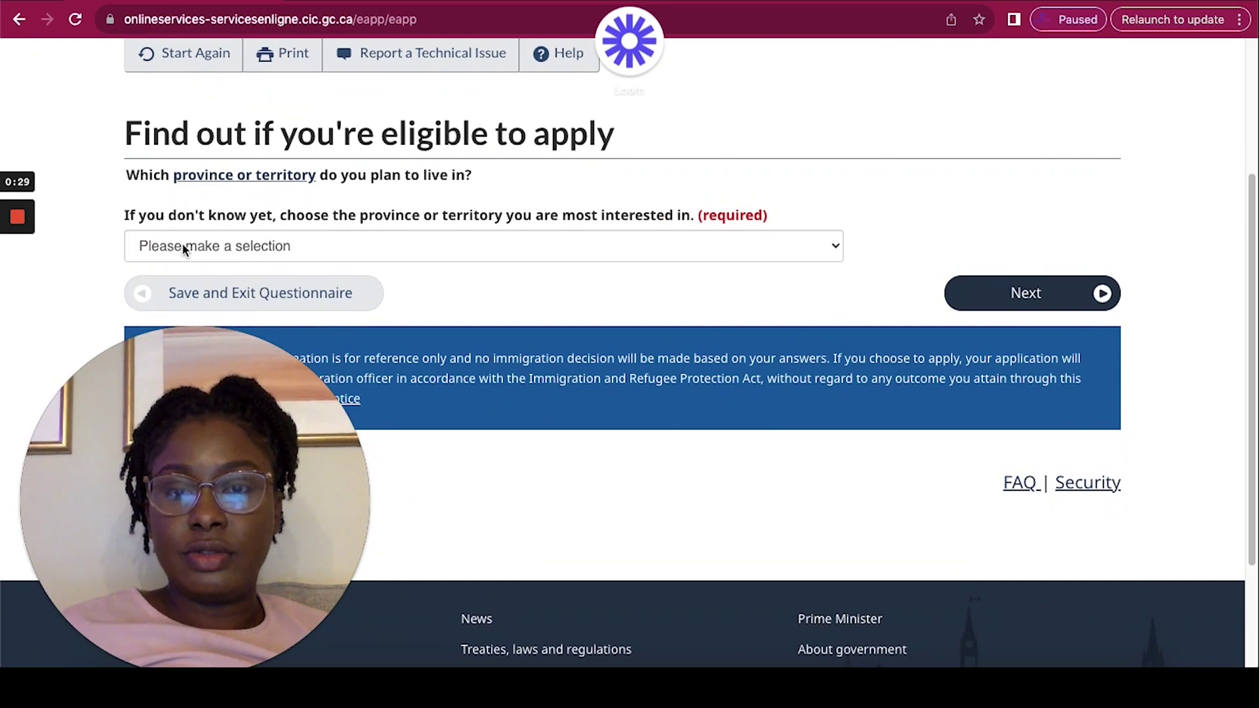
left_click(183, 243)
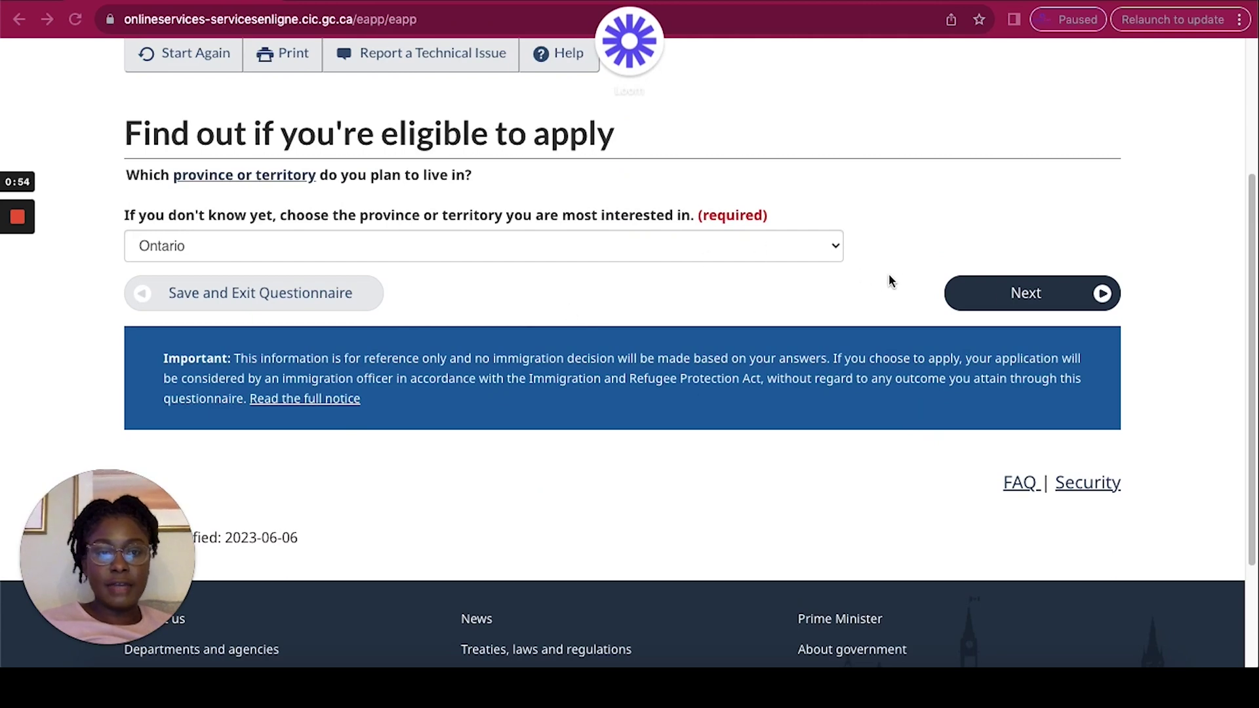
left_click(1024, 297)
left_click(1062, 297)
Choose CELPIP as the first official language test and continue to the next question
scroll(934, 320, "down", 2)
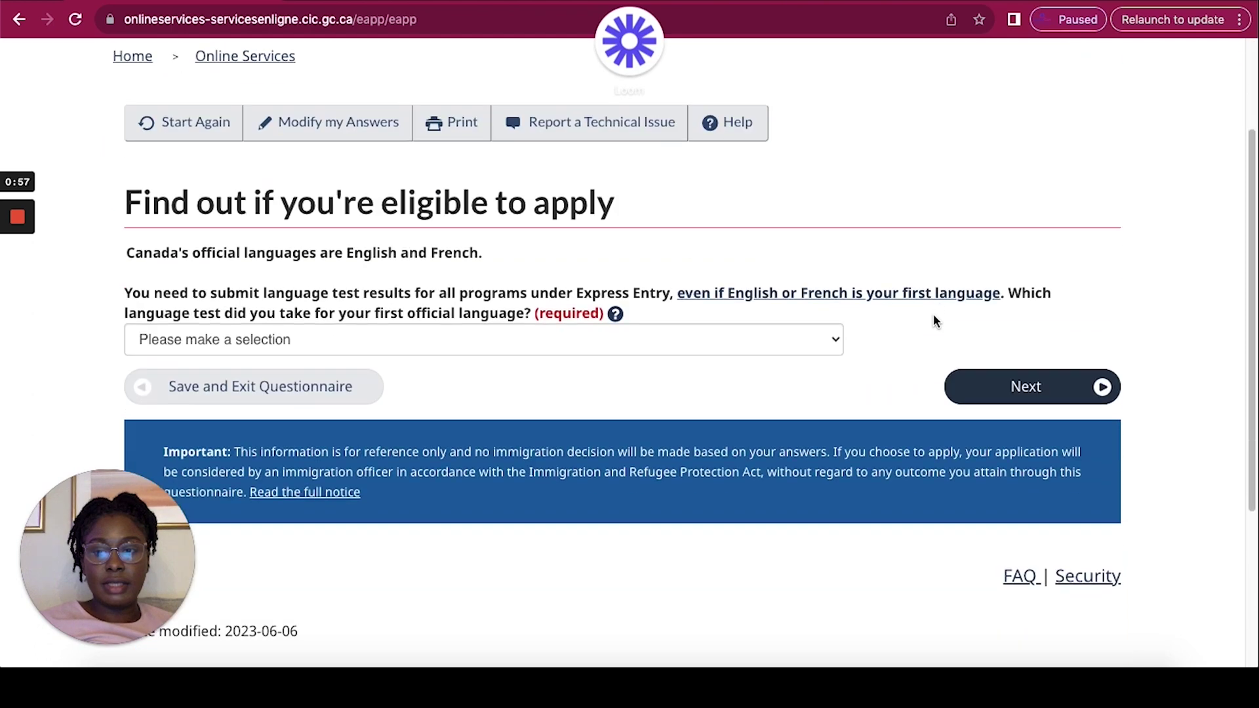
scroll(934, 320, "down", 1)
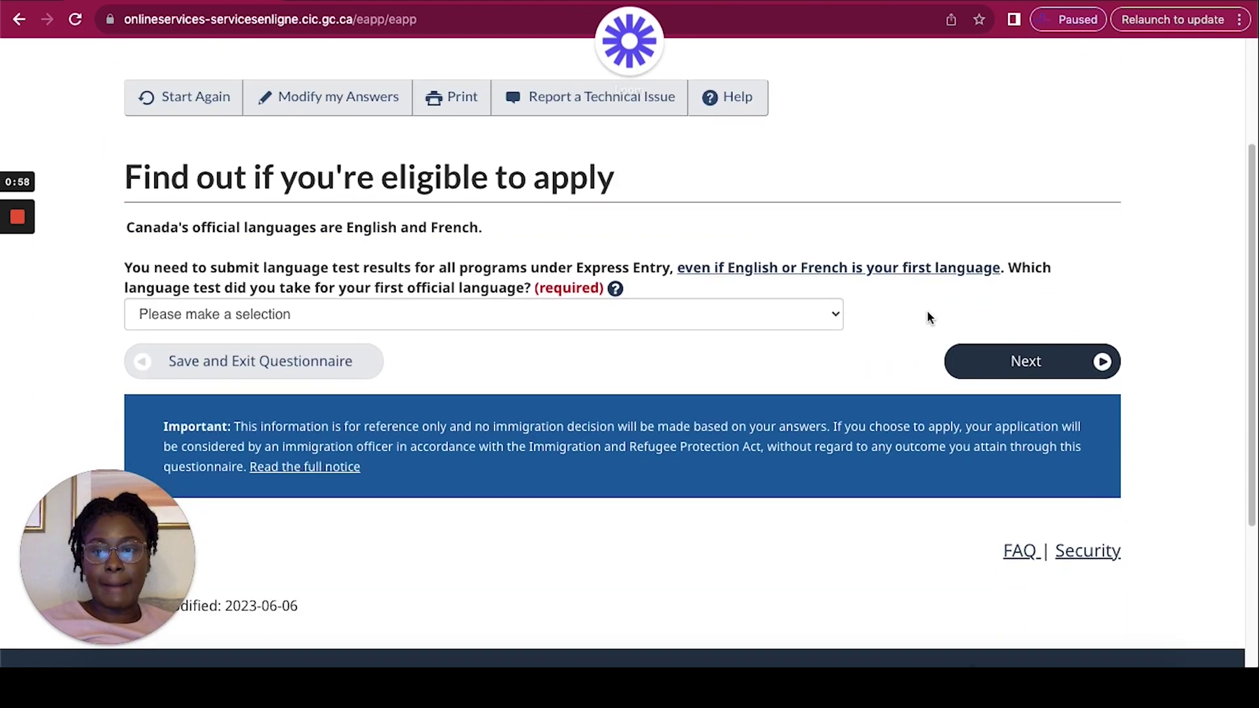
left_click(179, 313)
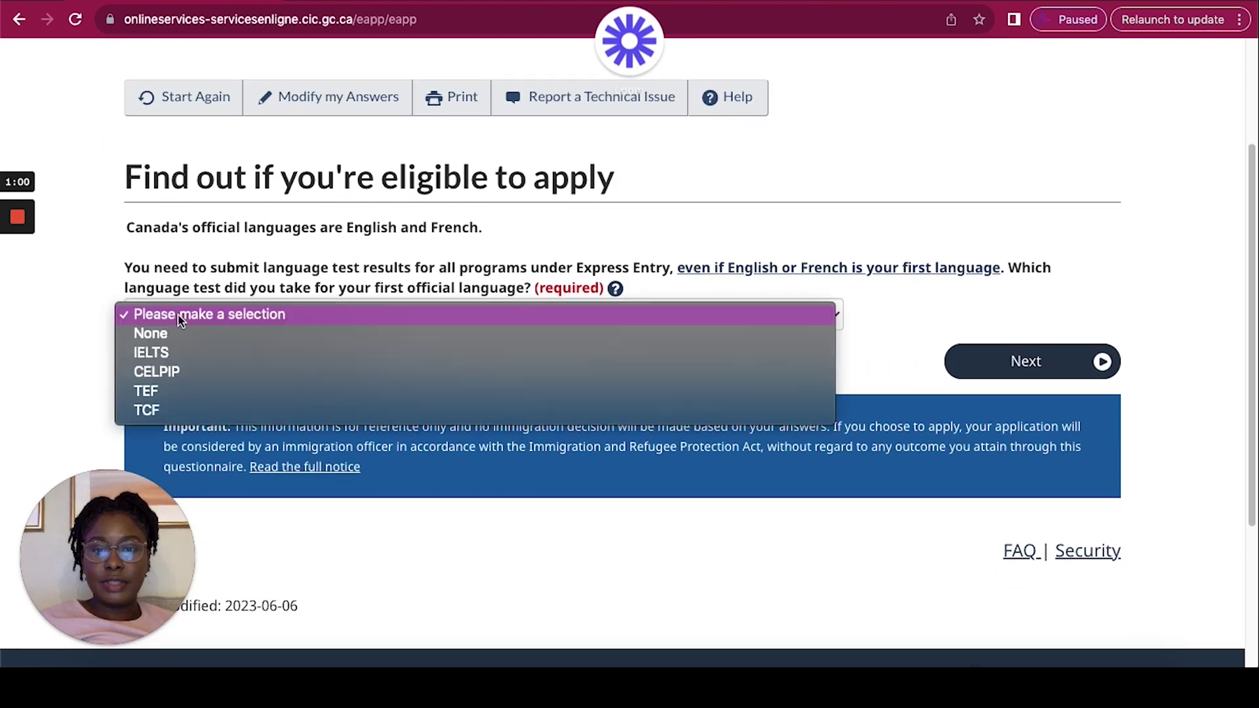
left_click(183, 373)
scroll(184, 377, "down", 3)
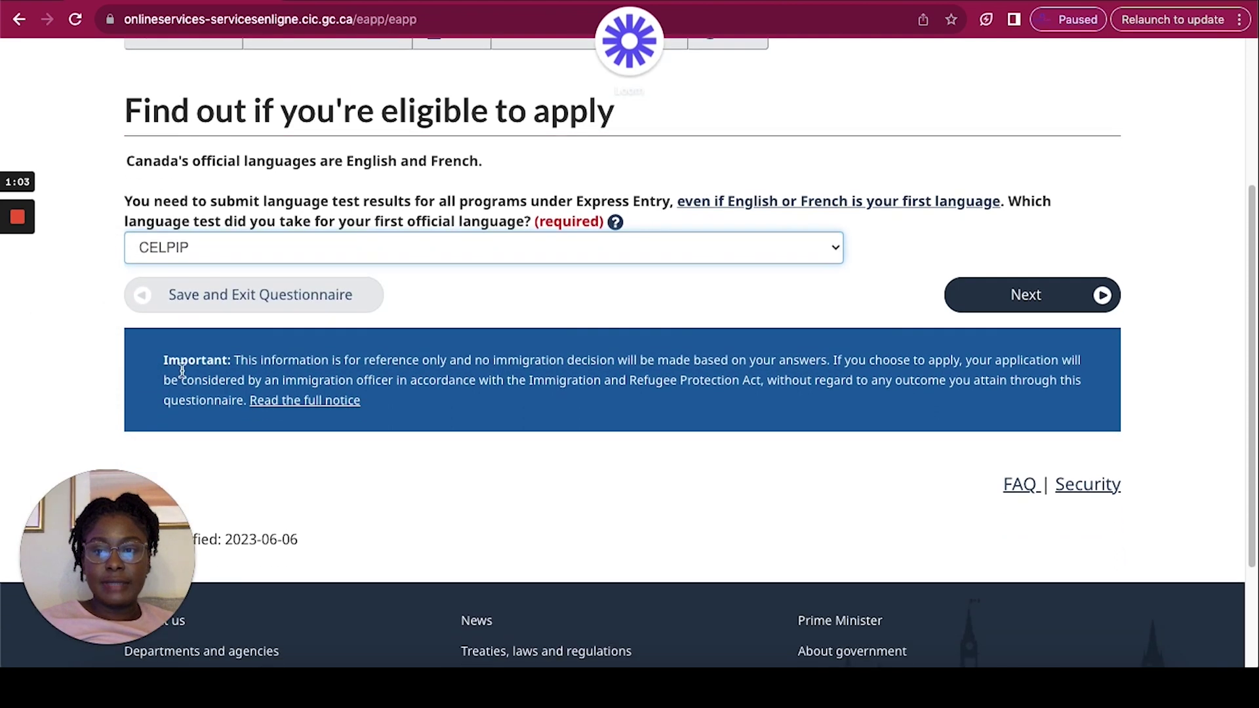
left_click(1079, 306)
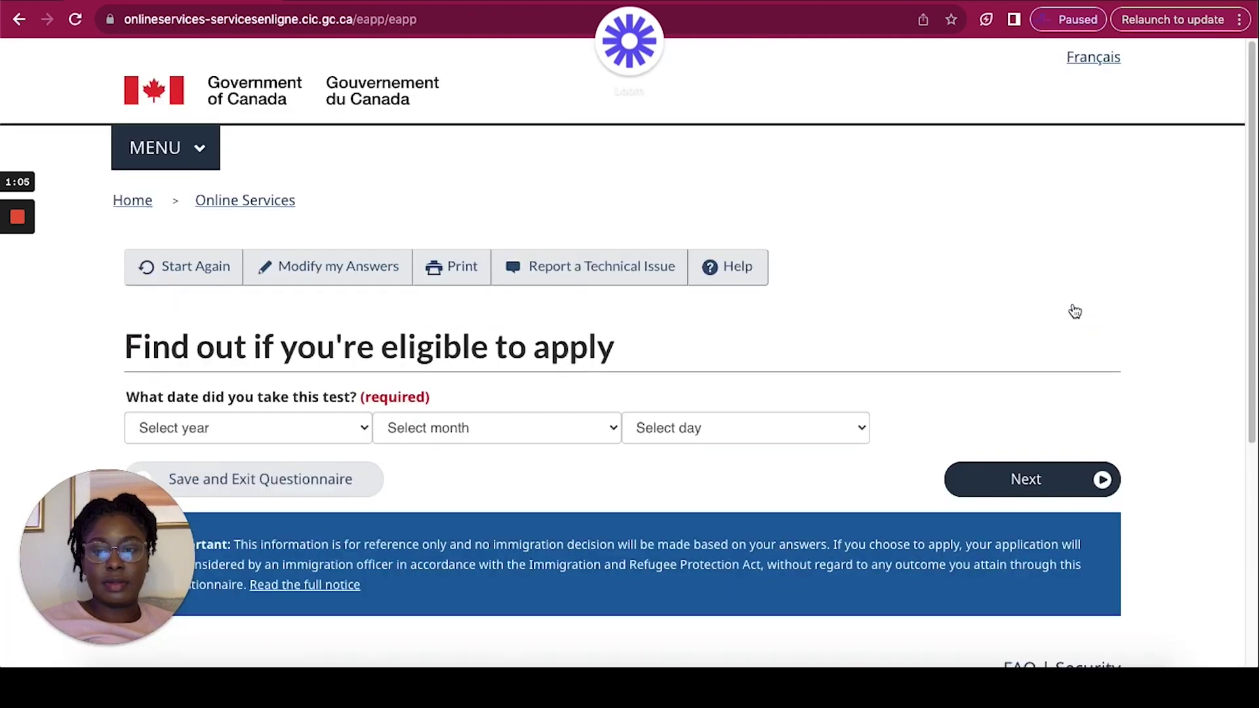
Set the date the language test was taken to July 21, 2023
scroll(1075, 311, "down", 3)
left_click(257, 339)
left_click(234, 363)
left_click(426, 340)
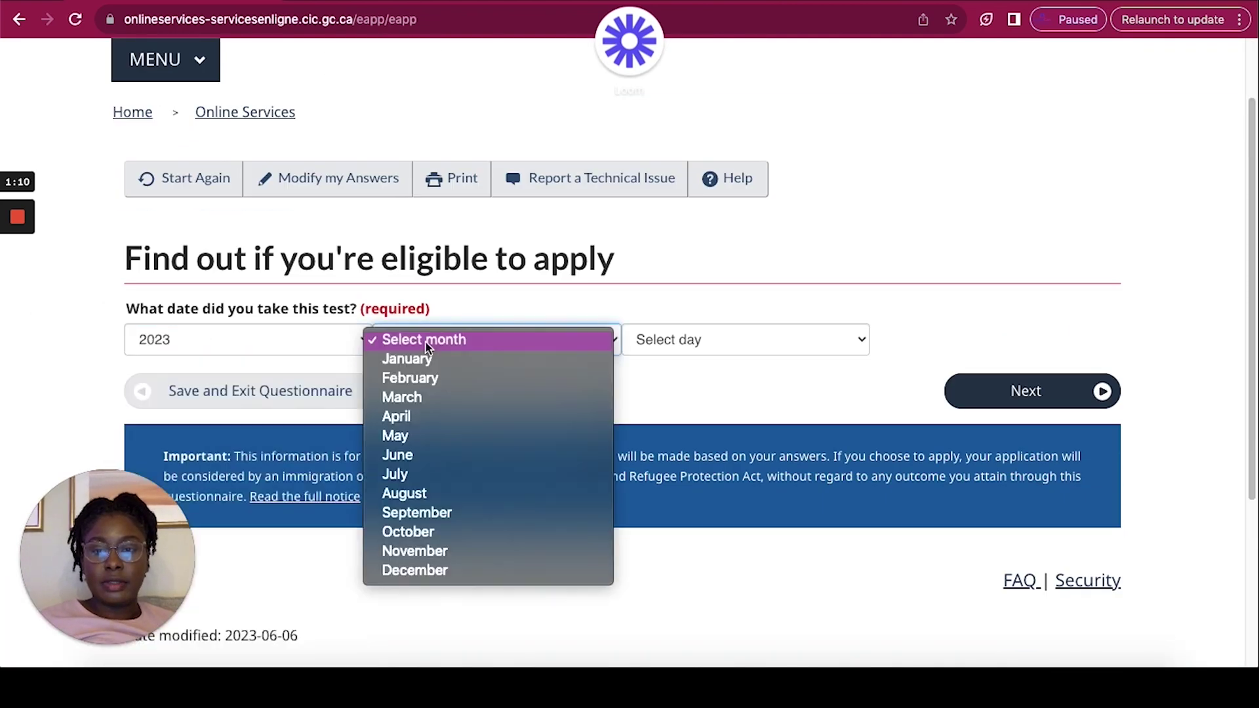
left_click(398, 481)
left_click(719, 347)
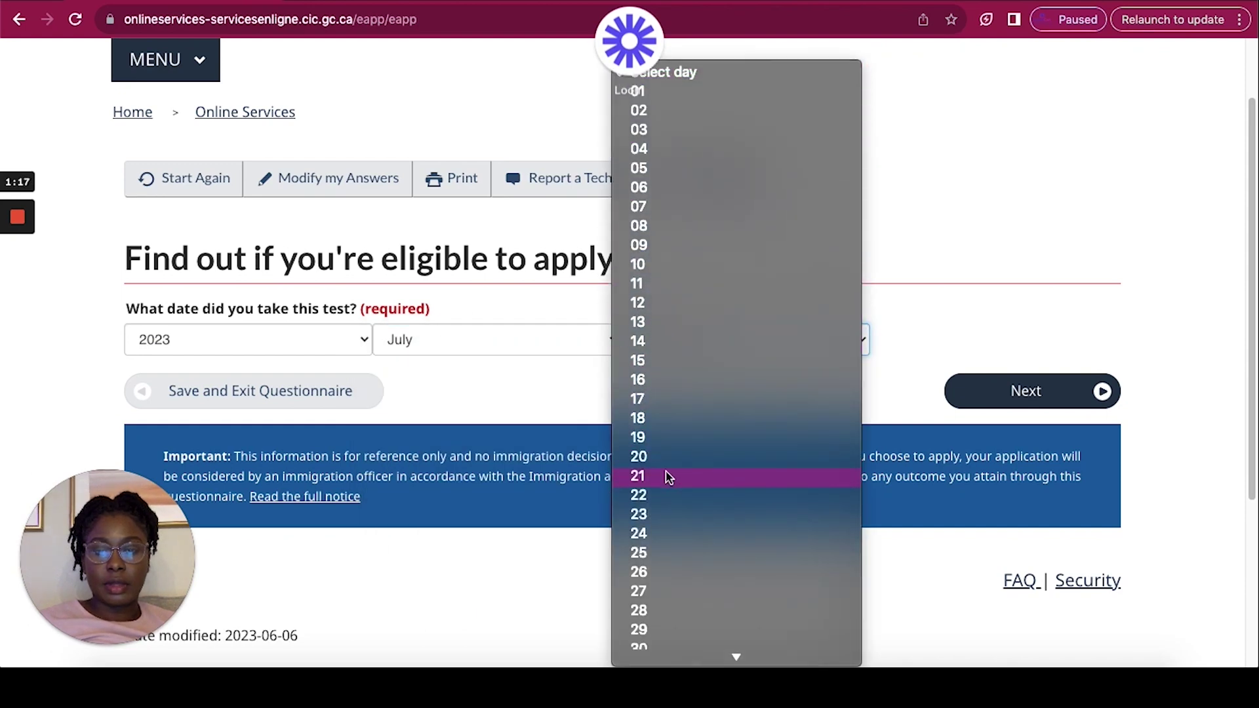
left_click(671, 475)
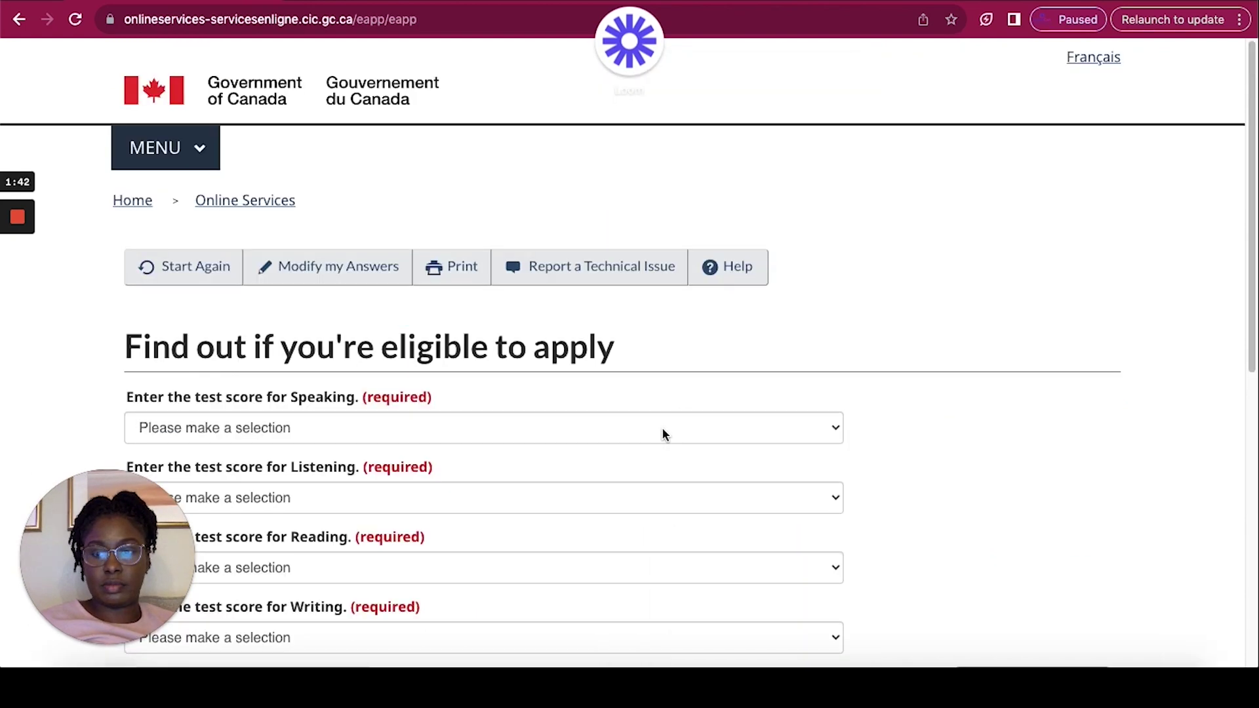
Enter the language test scores for all four skills, with 10 for Speaking and 9 for Listening
scroll(663, 429, "down", 3)
left_click(355, 216)
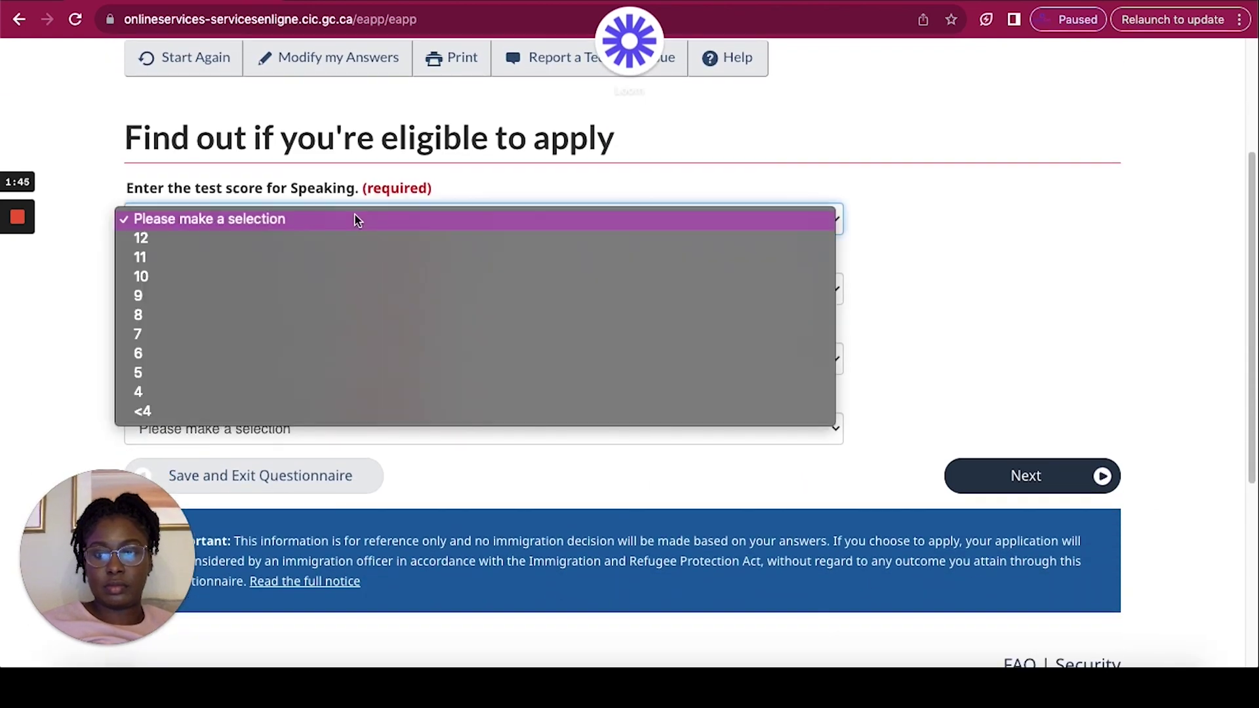
left_click(313, 276)
left_click(227, 289)
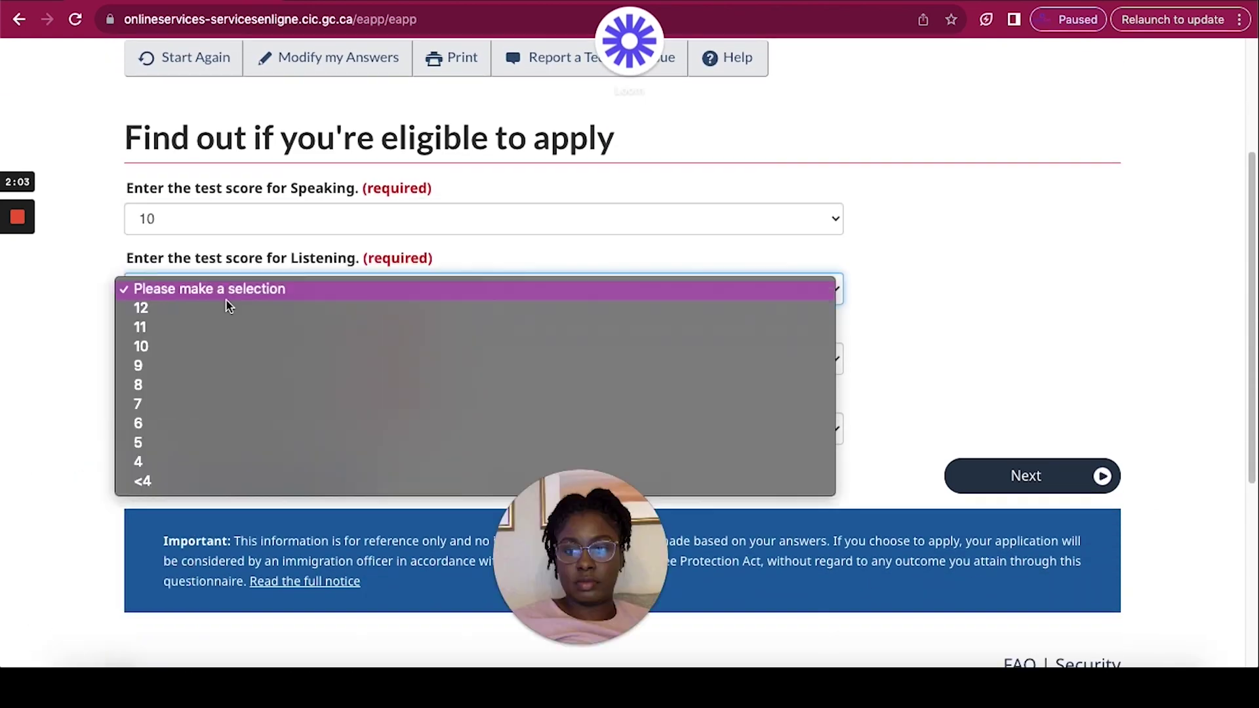
left_click(245, 365)
left_click(245, 360)
left_click(241, 454)
left_click(459, 429)
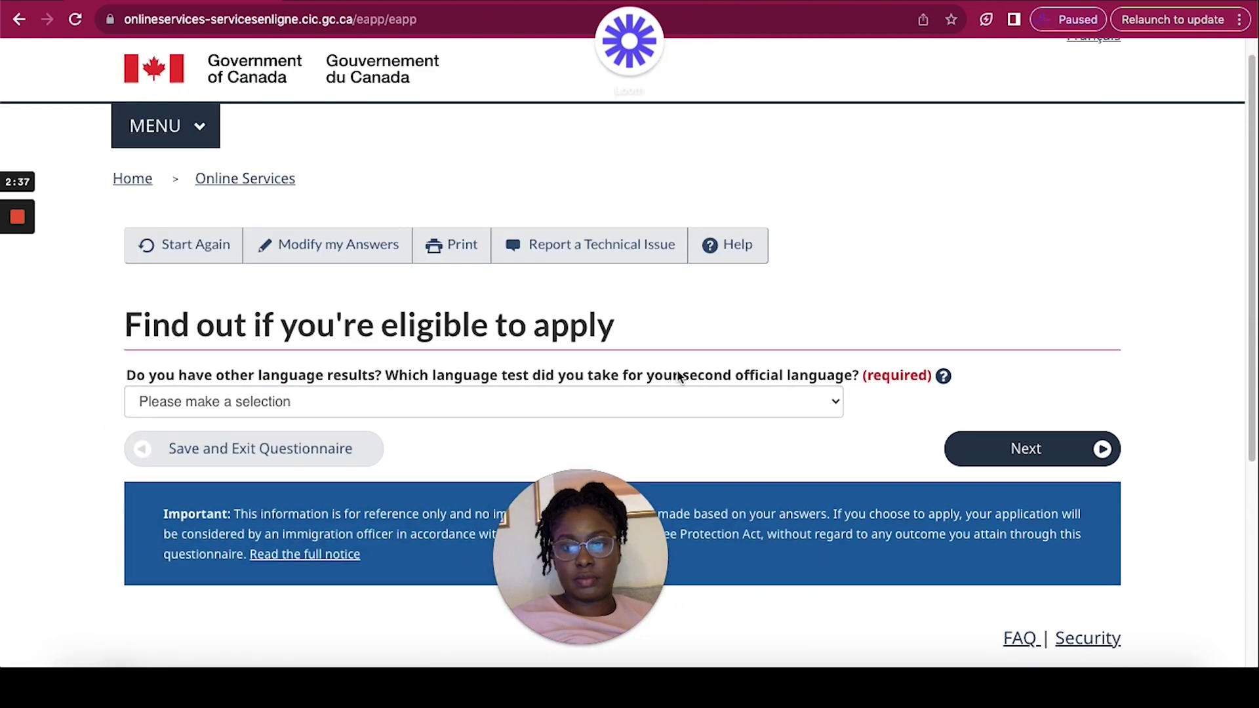
Answer which language test was taken for the second official language
left_click(458, 412)
left_click(459, 421)
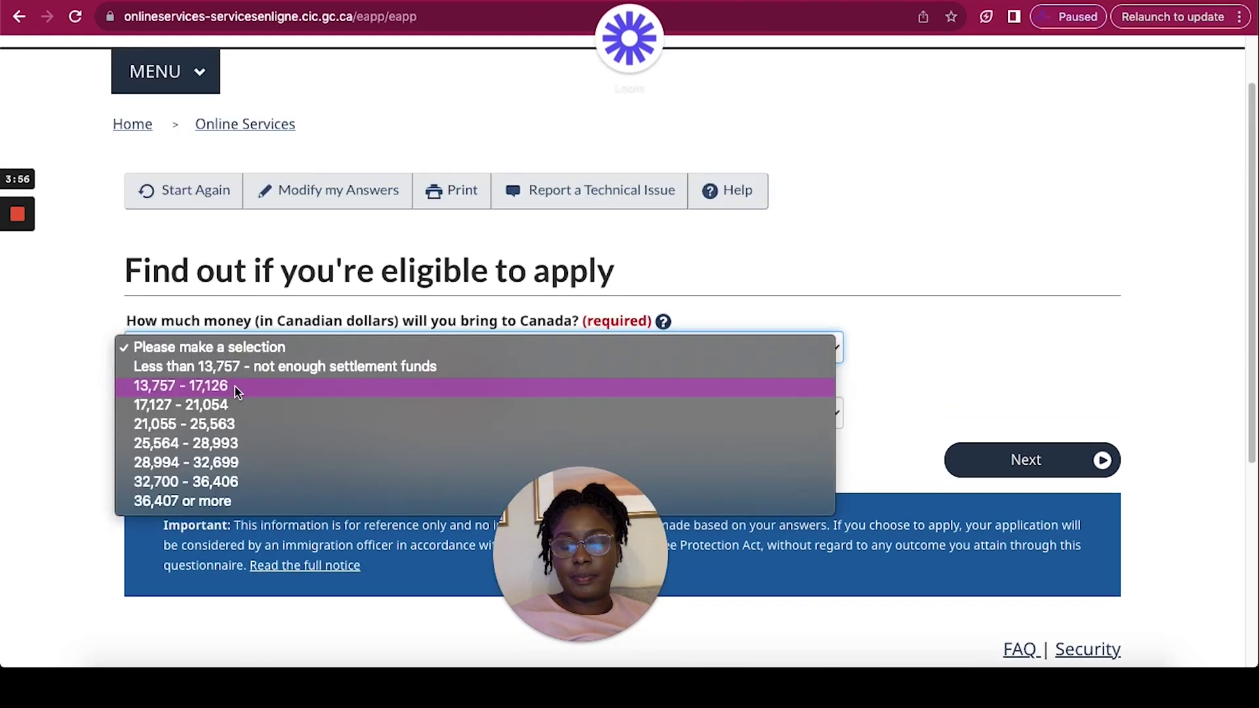
Set the money brought to Canada to 13,757 - 17,126 and the family members to 1, checking the help note on whom to count
left_click(235, 387)
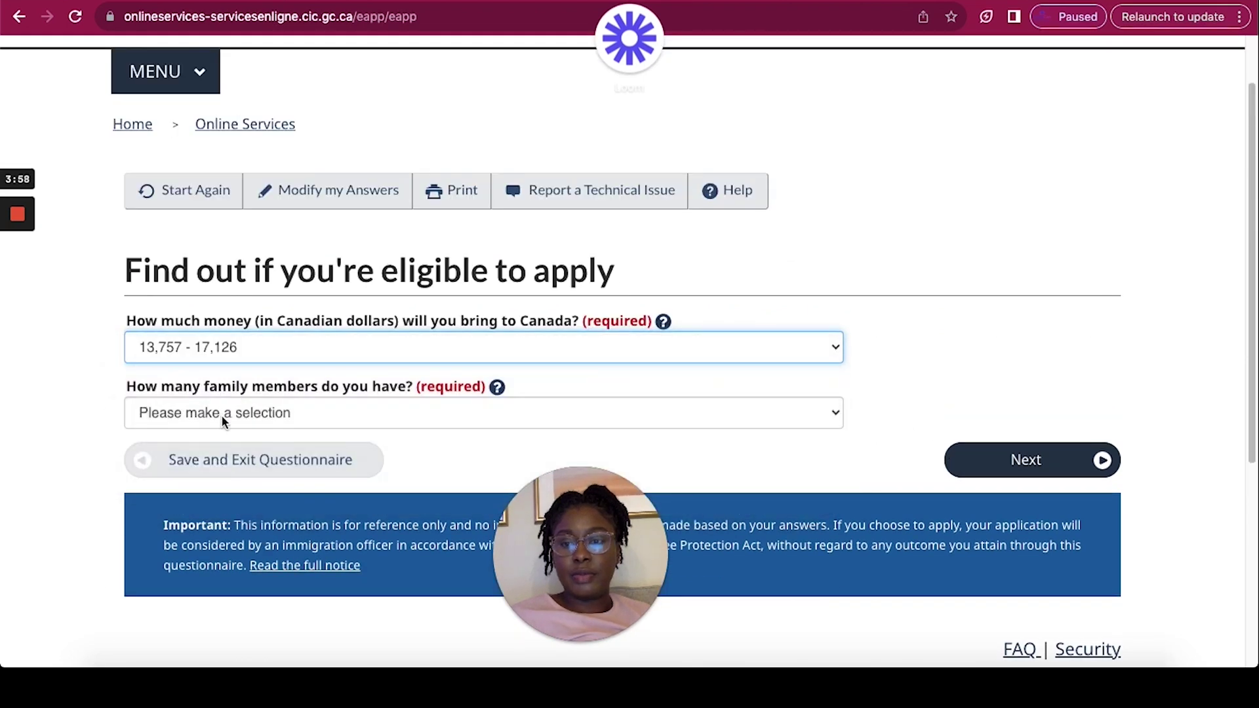
left_click(221, 414)
left_click(206, 433)
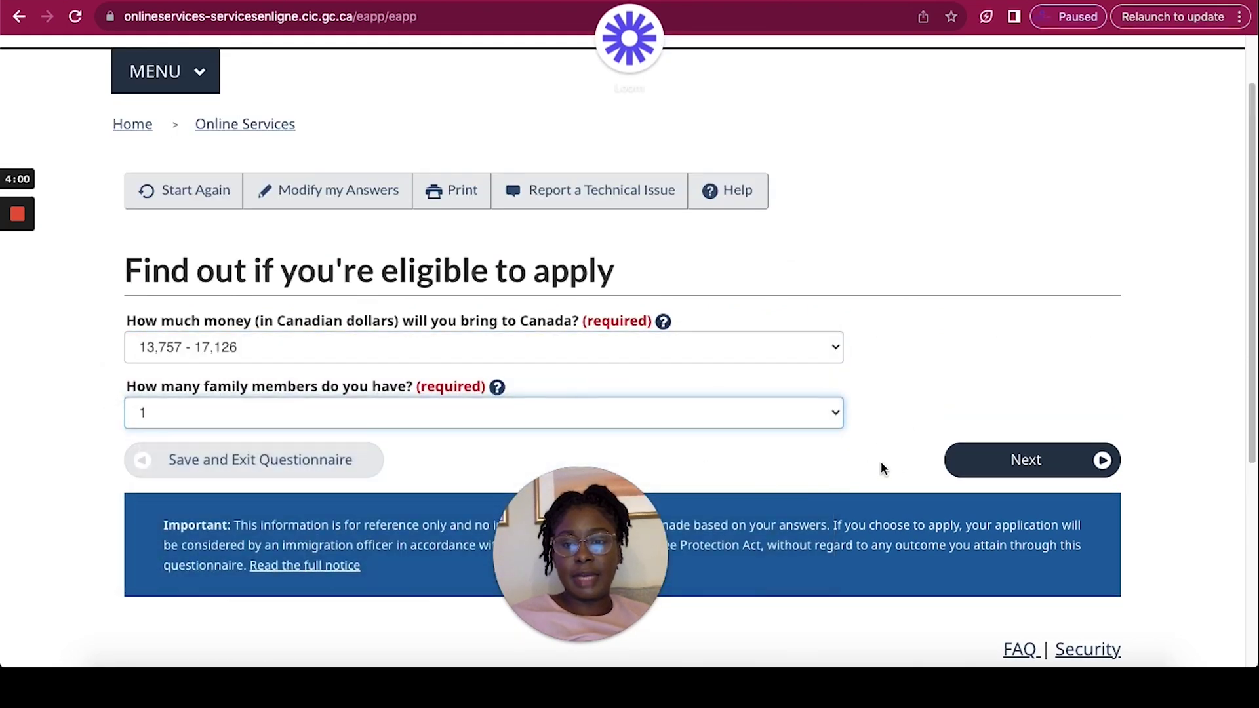
left_click(497, 387)
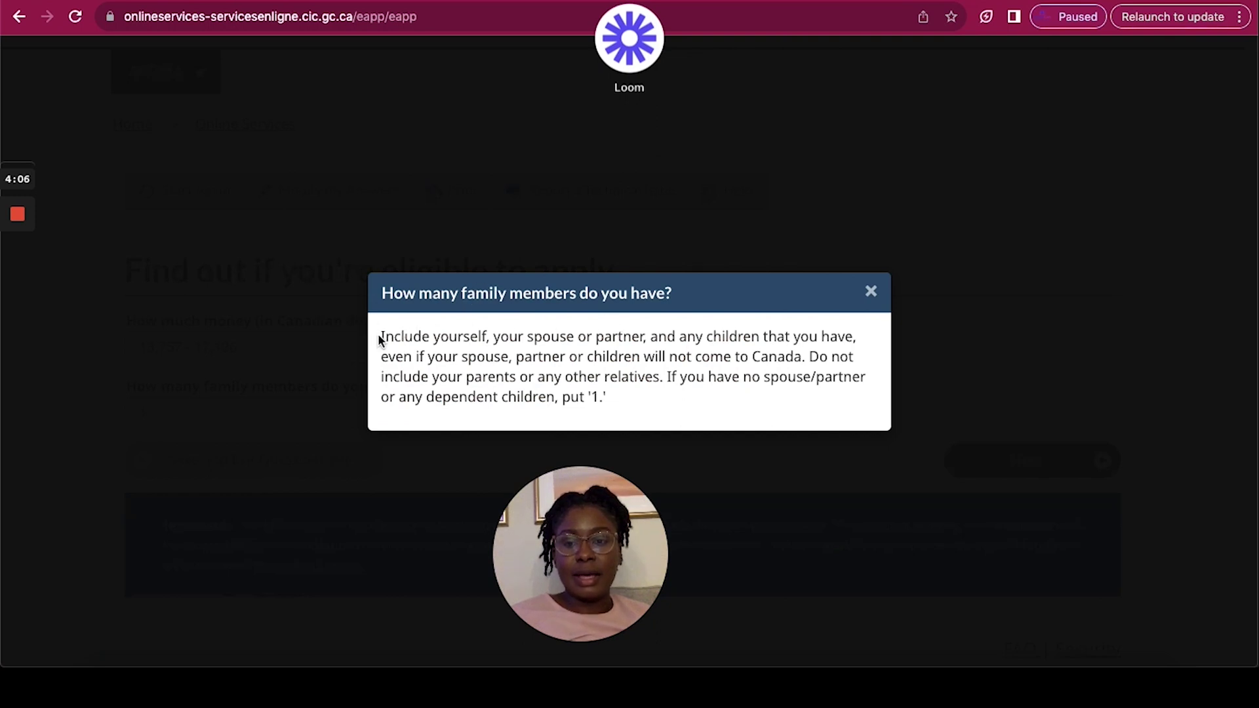
left_click_drag(380, 333, 727, 400)
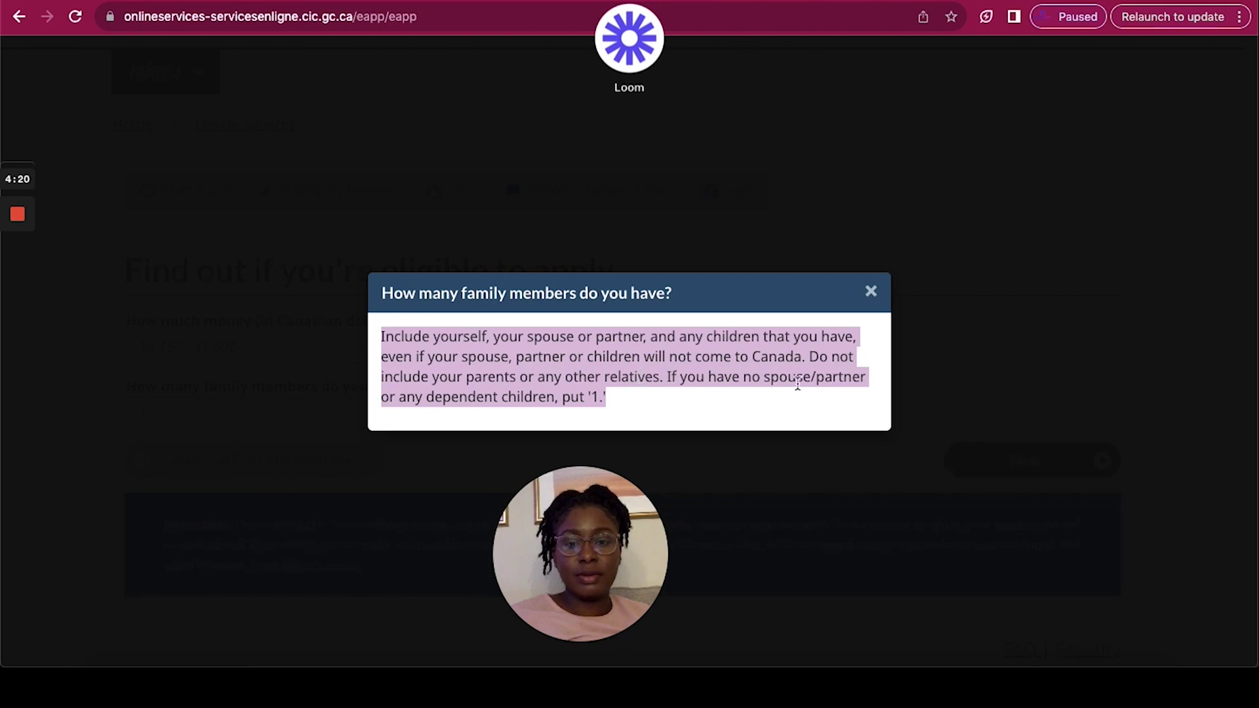
left_click_drag(677, 381, 744, 396)
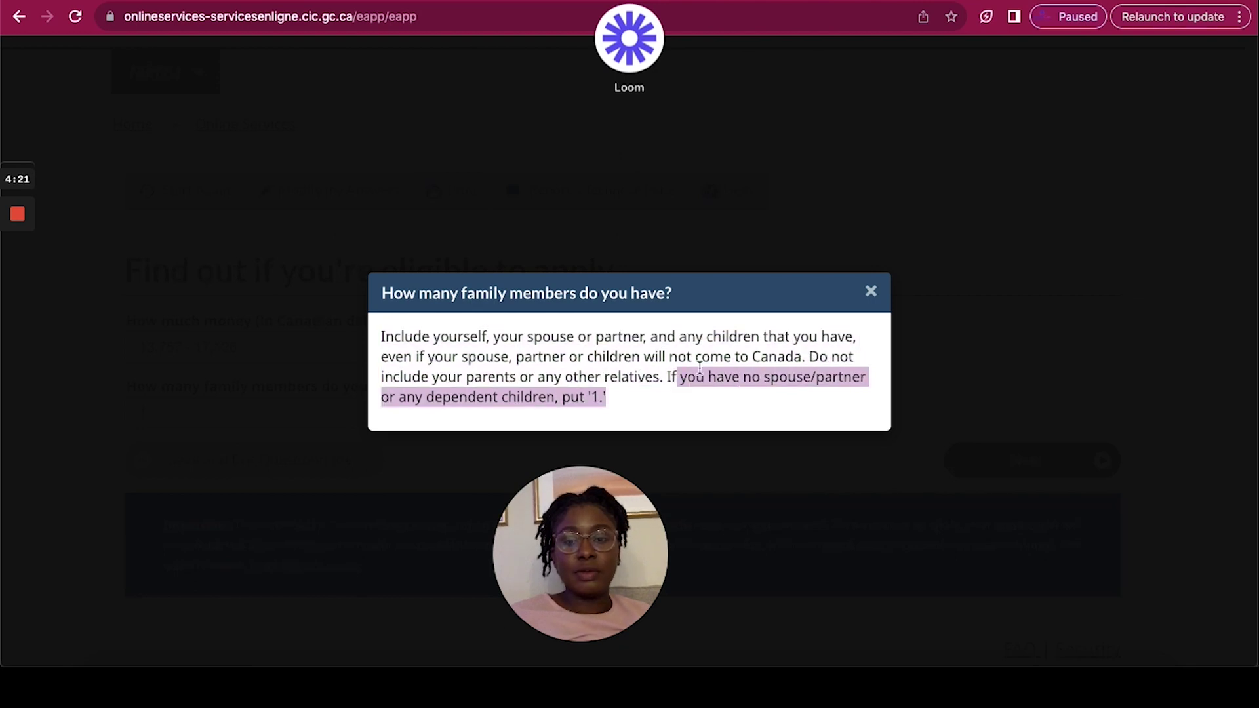
left_click(871, 292)
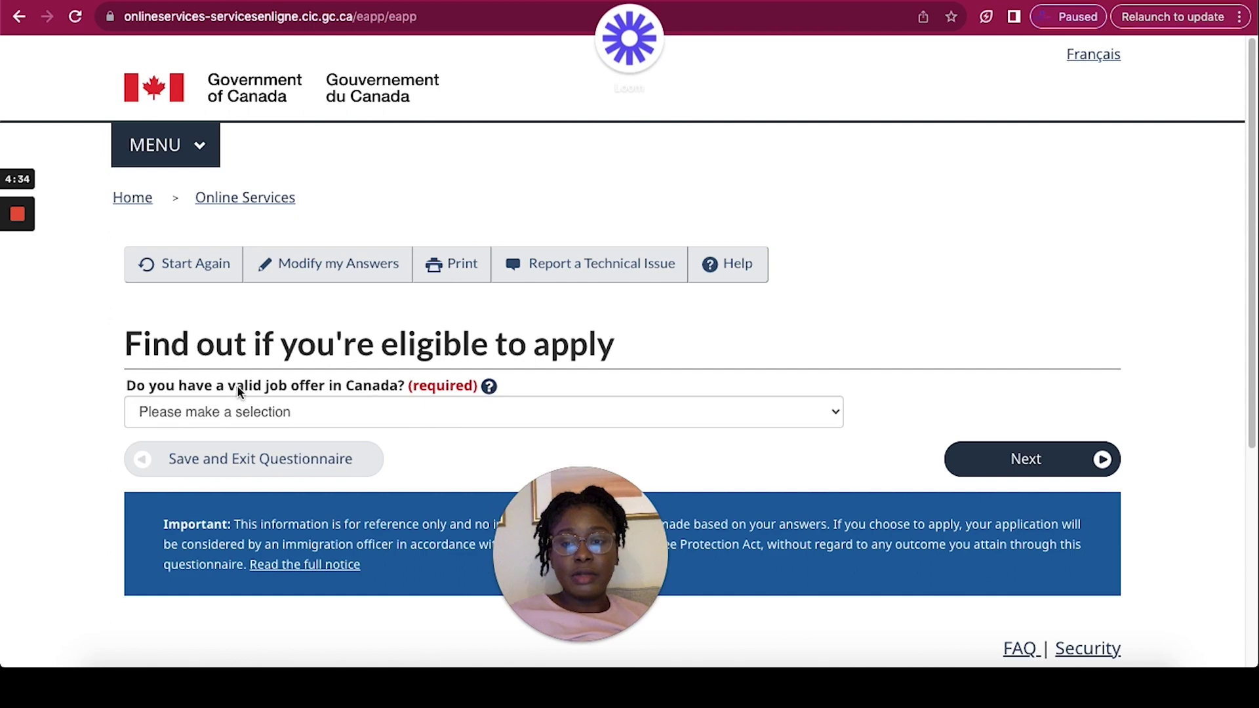
Read the help note explaining what counts as a valid job offer in Canada
left_click(490, 388)
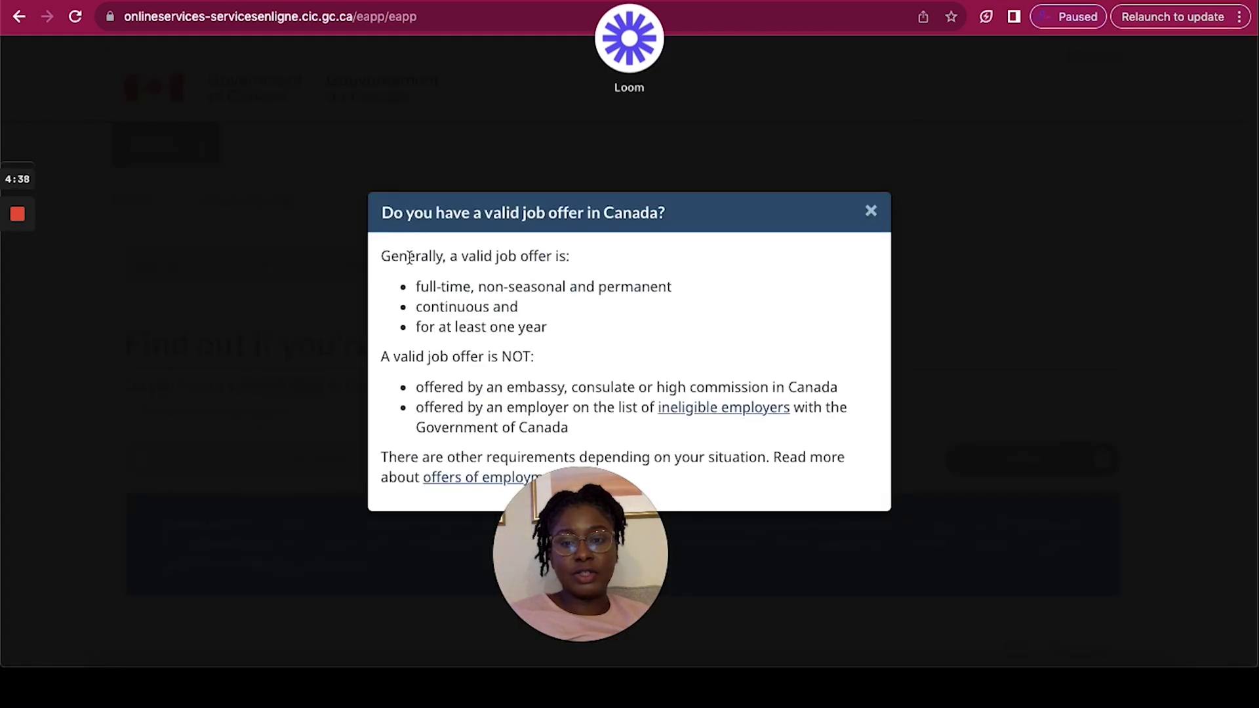
left_click_drag(384, 257, 600, 274)
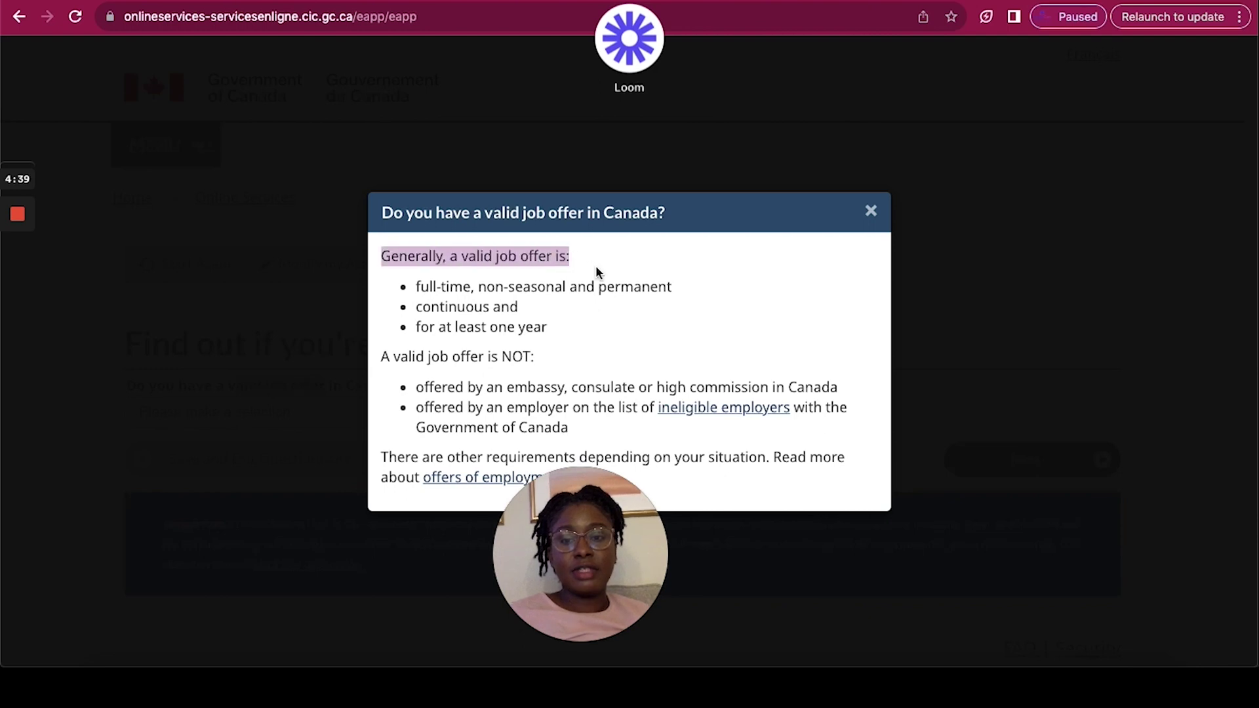
left_click_drag(430, 306, 522, 304)
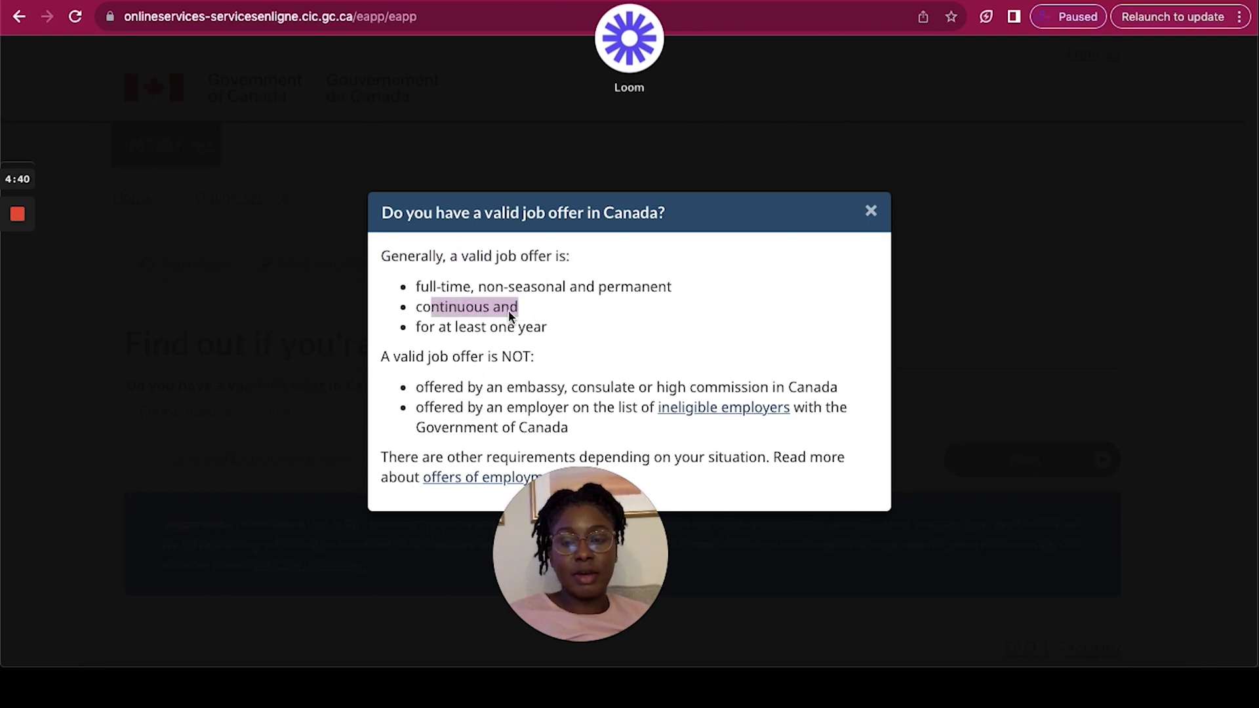
left_click_drag(421, 326, 548, 328)
left_click_drag(384, 358, 553, 362)
left_click_drag(413, 408, 582, 413)
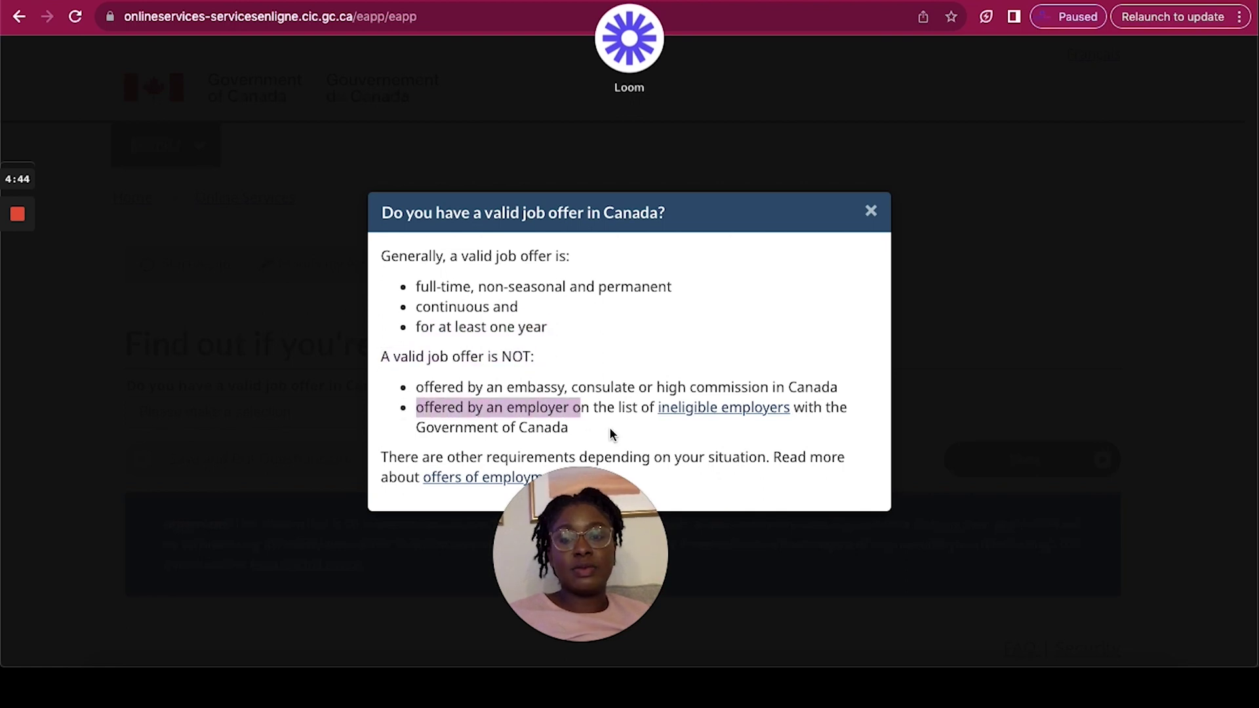
left_click(871, 211)
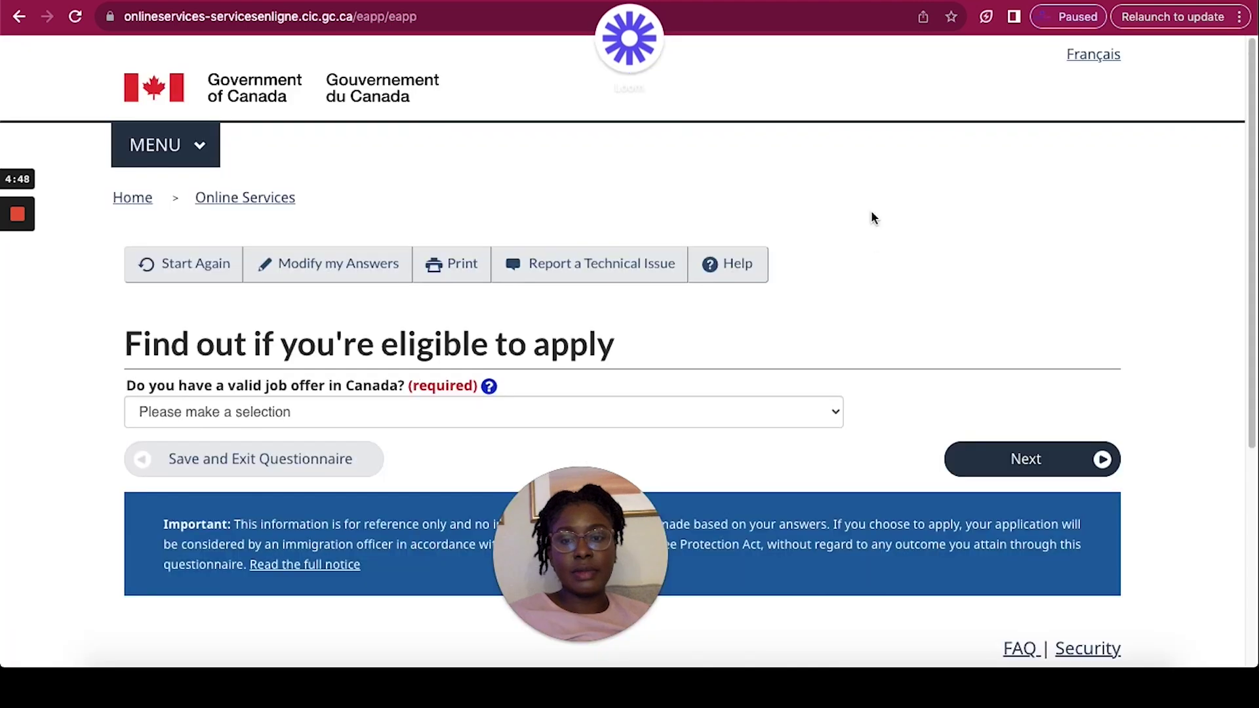
Answer No to having a valid job offer in Canada and continue the questionnaire
left_click(503, 419)
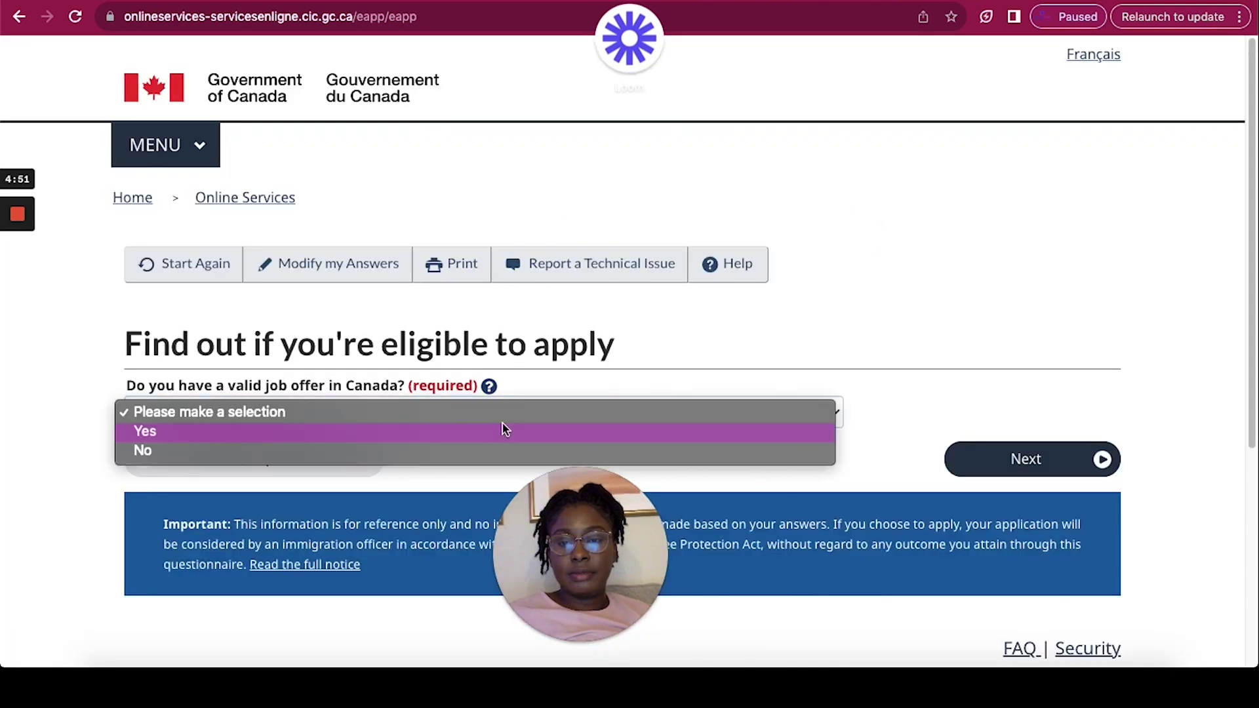
left_click(481, 452)
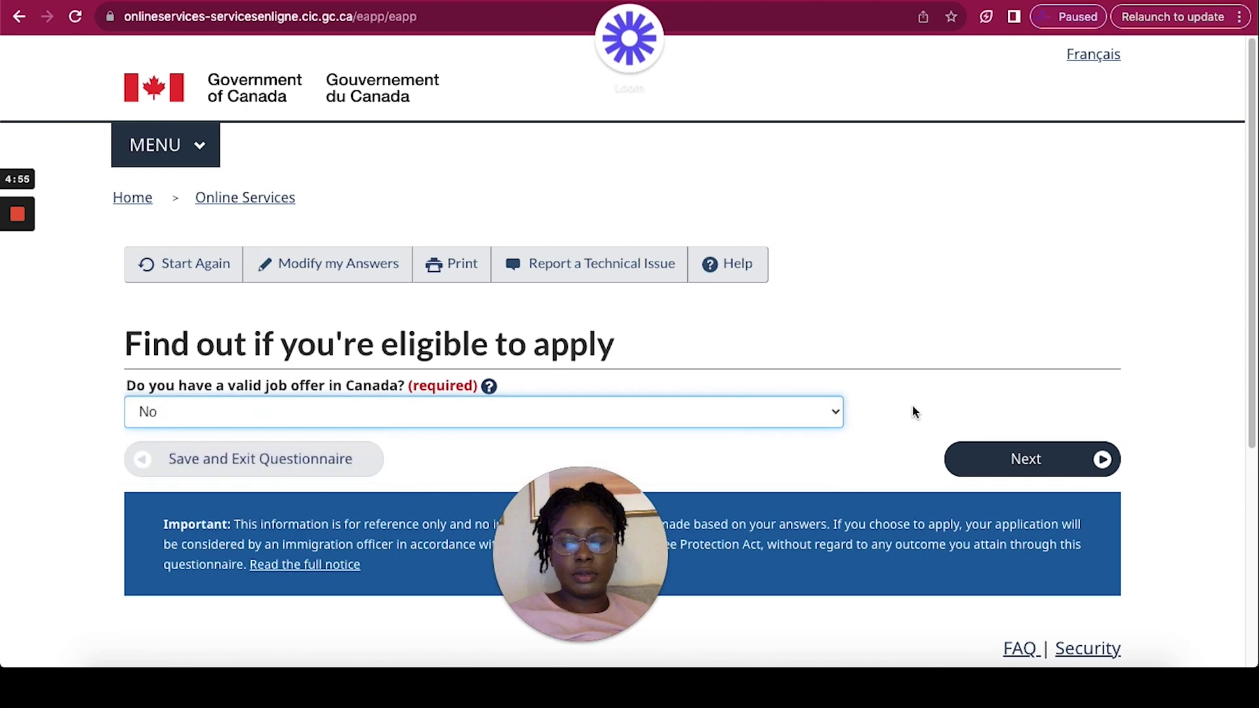
left_click(1003, 457)
Enter the applicant's date of birth by choosing its year, month and day
scroll(787, 379, "down", 3)
left_click(244, 264)
scroll(243, 367, "down", 5)
left_click(242, 380)
left_click(427, 261)
left_click(395, 396)
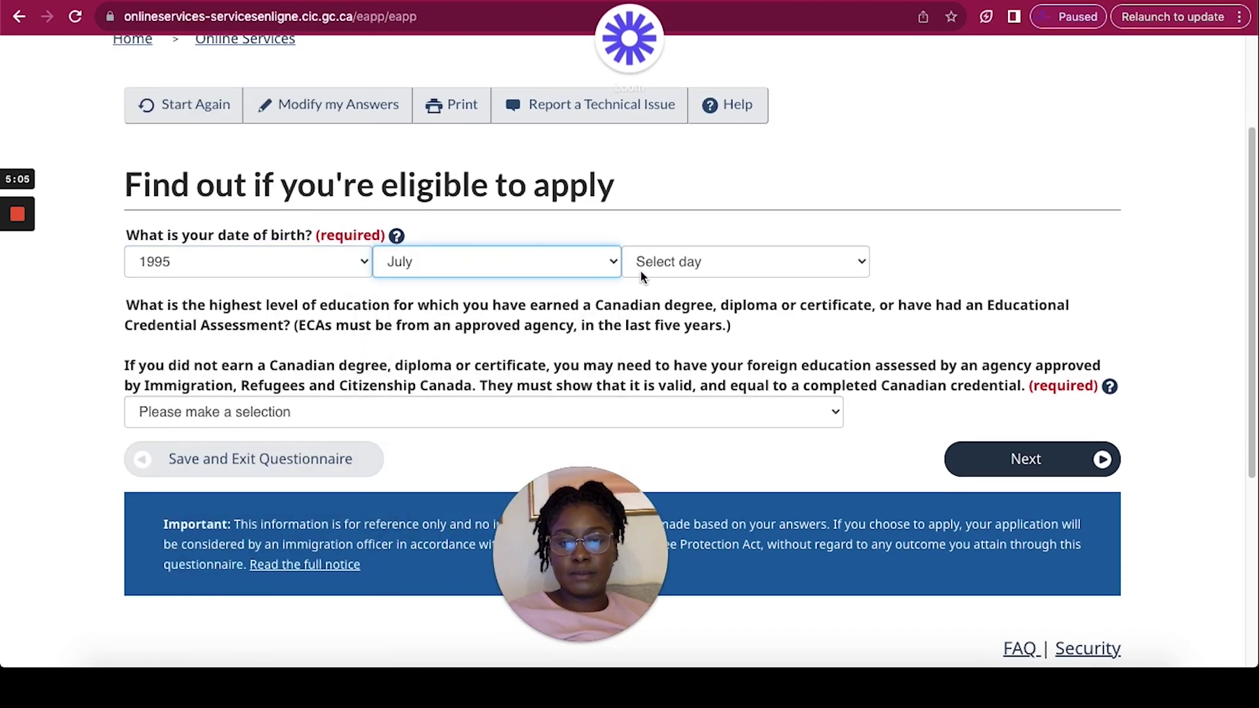
left_click(746, 262)
left_click(646, 304)
Set the highest level of education to two or more certificates, diplomas, or degrees, and continue to the next page
scroll(263, 380, "down", 1)
left_click(264, 379)
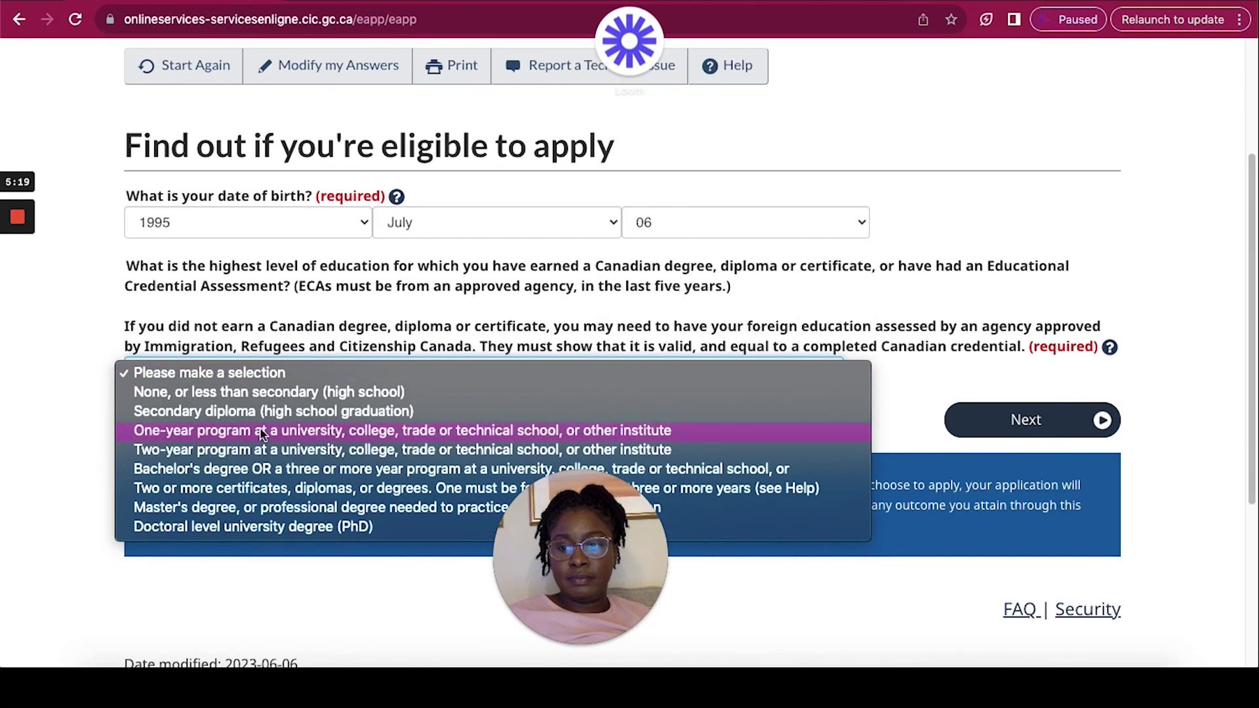
left_click(295, 488)
left_click(965, 419)
Declare two or more years of full-time study and an adult relative in Canada, and submit Never Married/Single as marital status
left_click(341, 362)
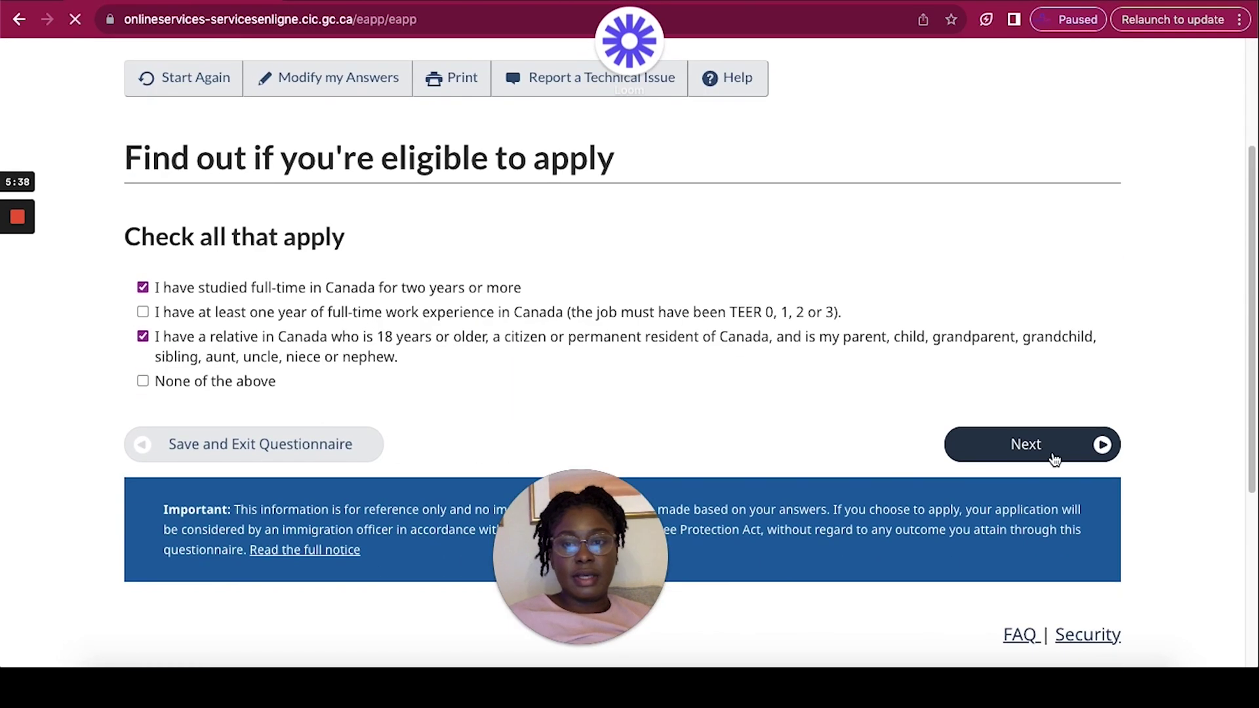
left_click(1053, 459)
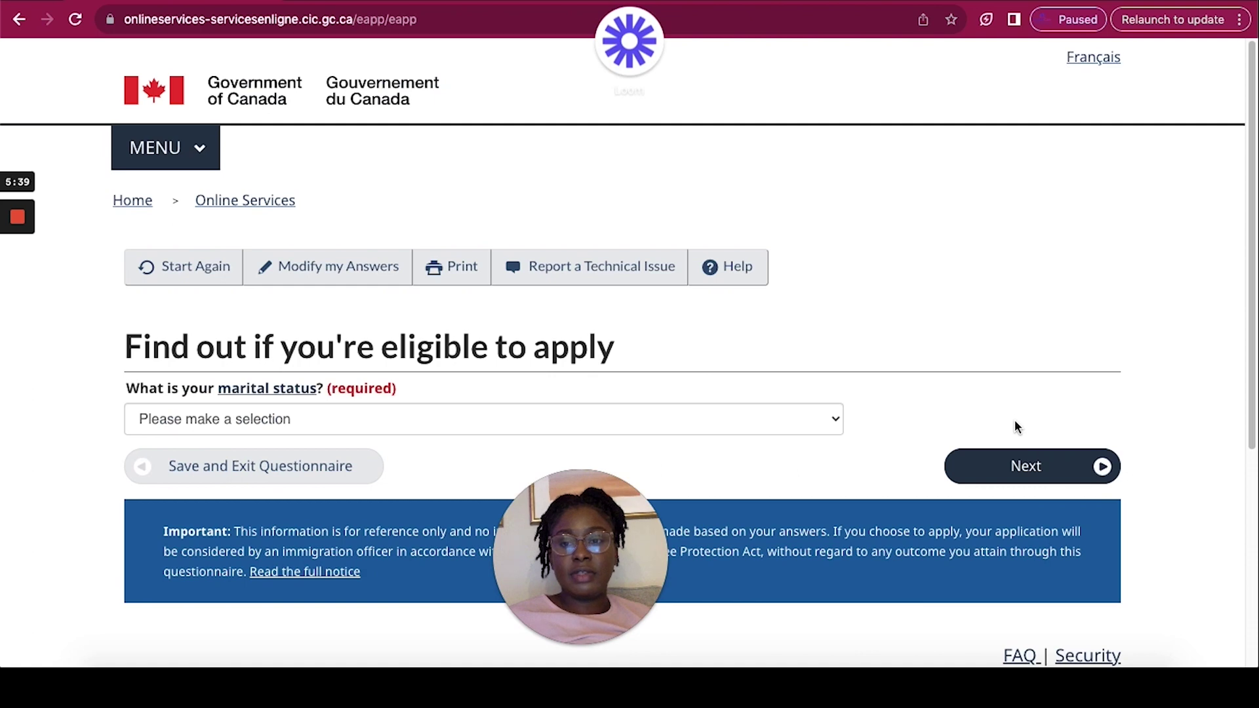
scroll(852, 393, "down", 2)
left_click(574, 366)
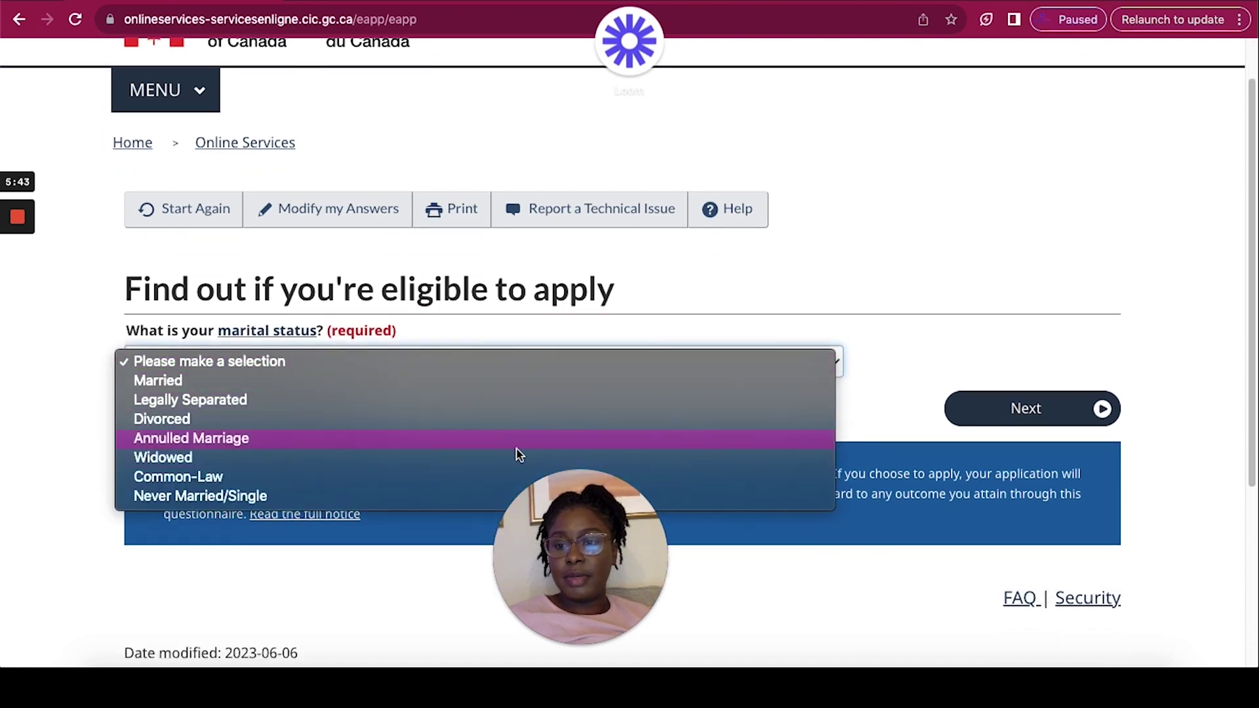
left_click(472, 498)
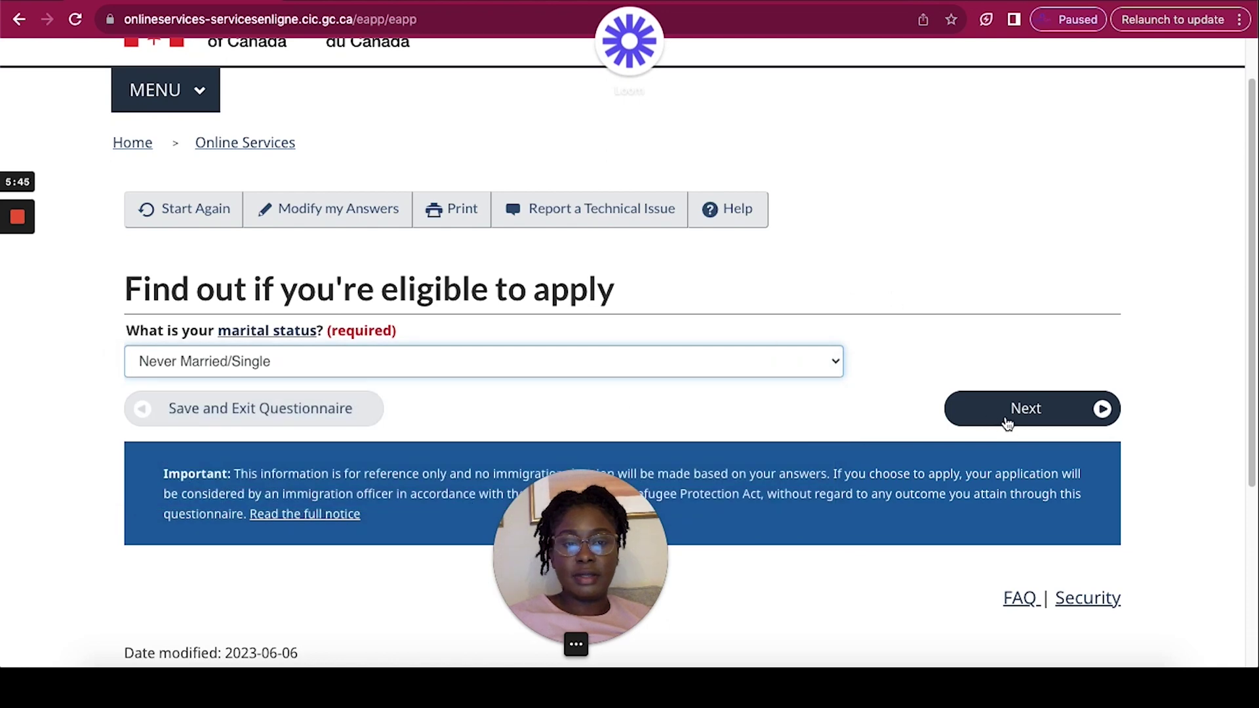
left_click(1008, 420)
Review the Express Entry eligibility result and the steps listed for completing the profile
scroll(824, 311, "down", 3)
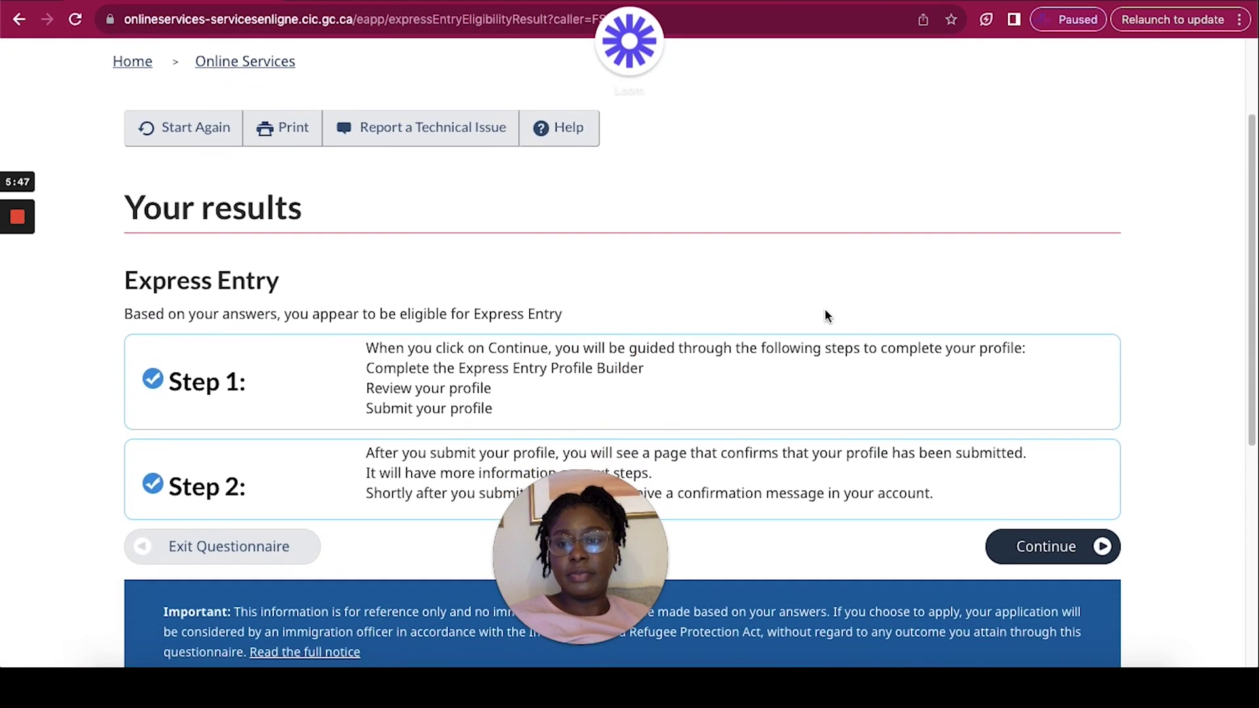
scroll(825, 312, "down", 3)
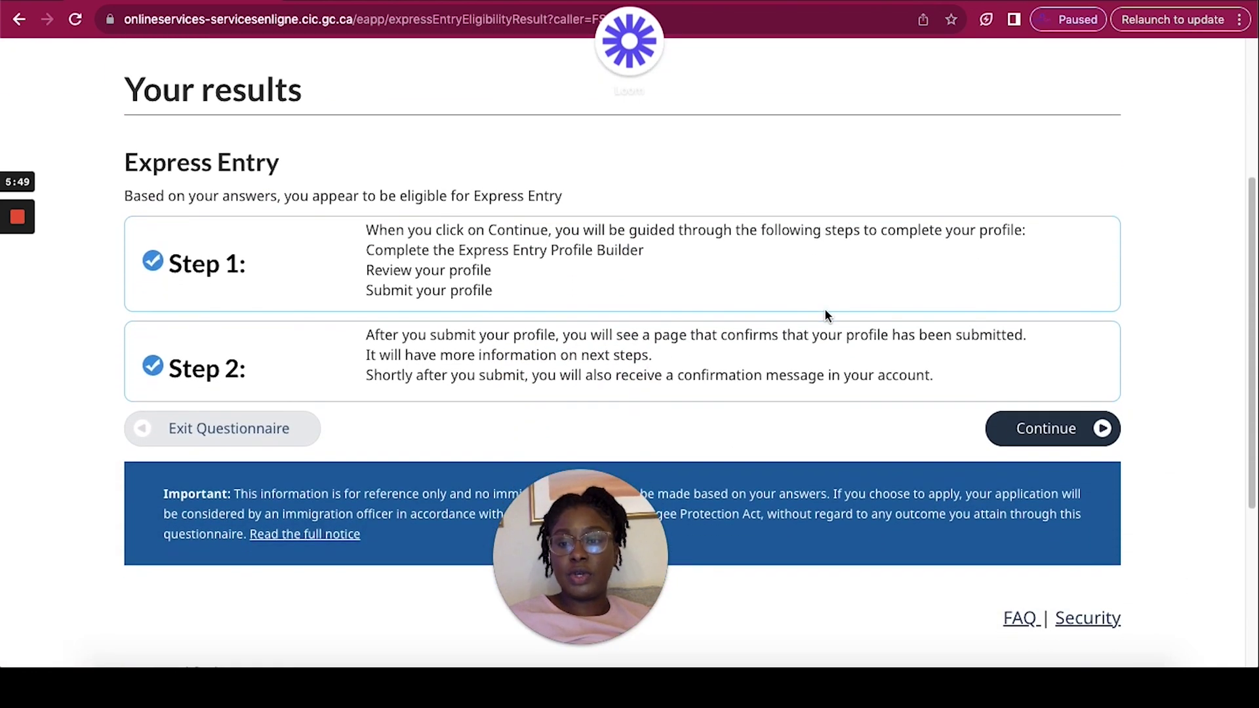
left_click_drag(122, 195, 376, 202)
scroll(451, 200, "up", 1)
scroll(451, 200, "down", 1)
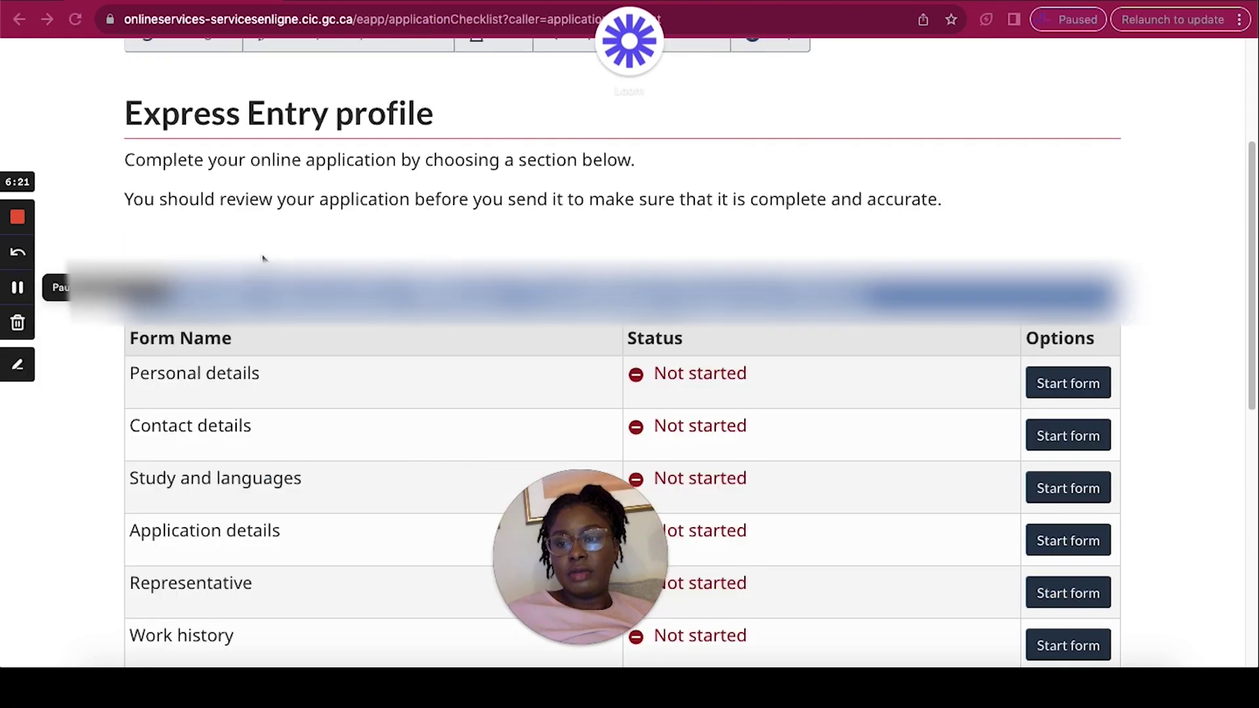
Examine the Express Entry profile page and its list of forms, from Personal details to Work history
scroll(301, 244, "up", 2)
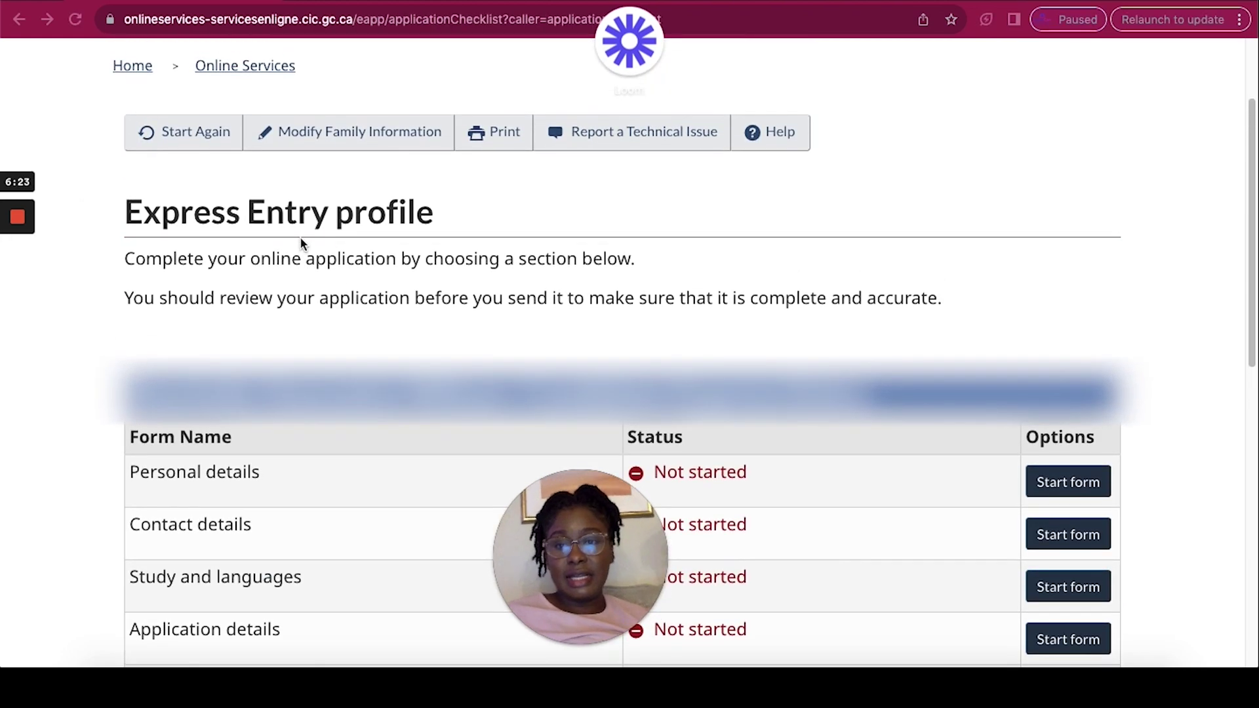
scroll(300, 240, "up", 3)
scroll(301, 239, "down", 3)
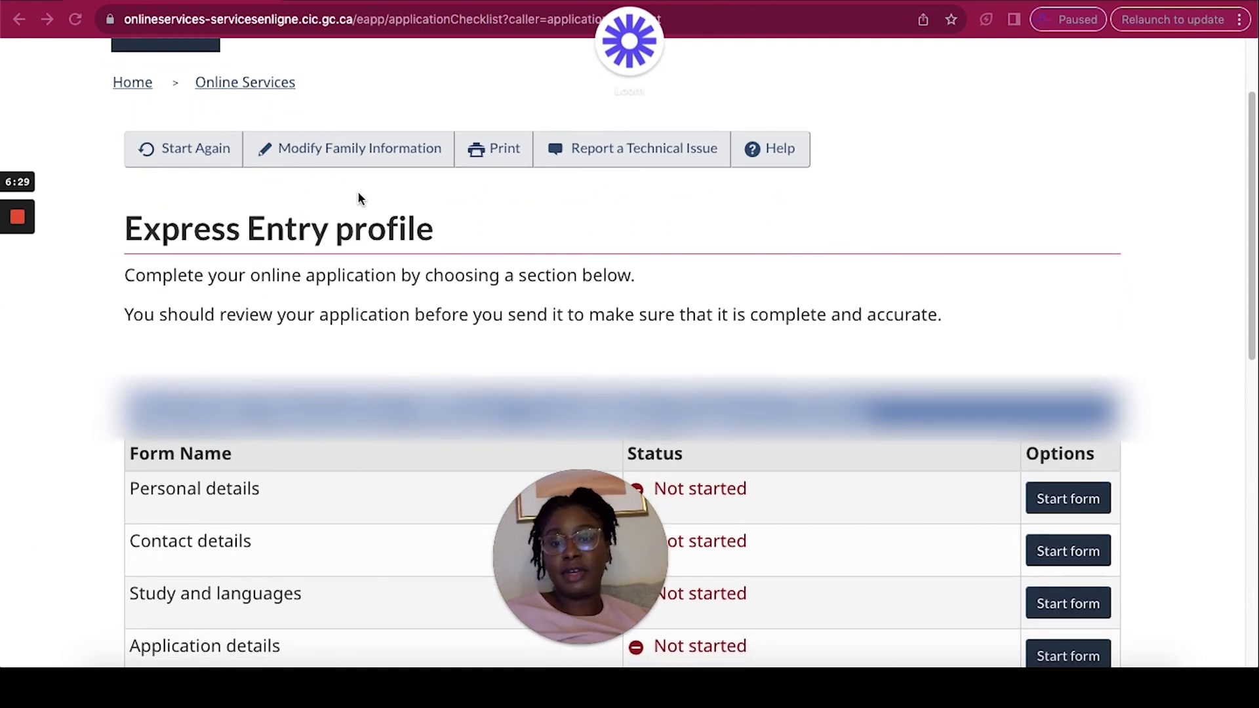
scroll(358, 197, "down", 5)
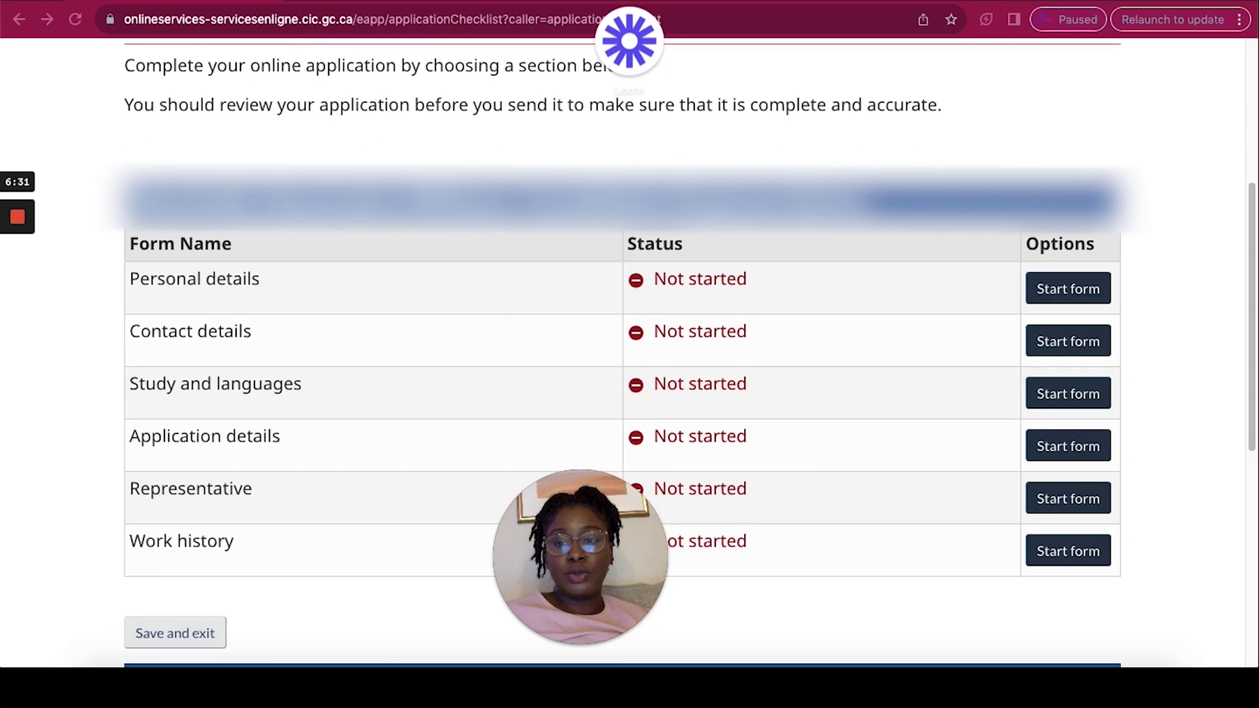
scroll(442, 396, "down", 1)
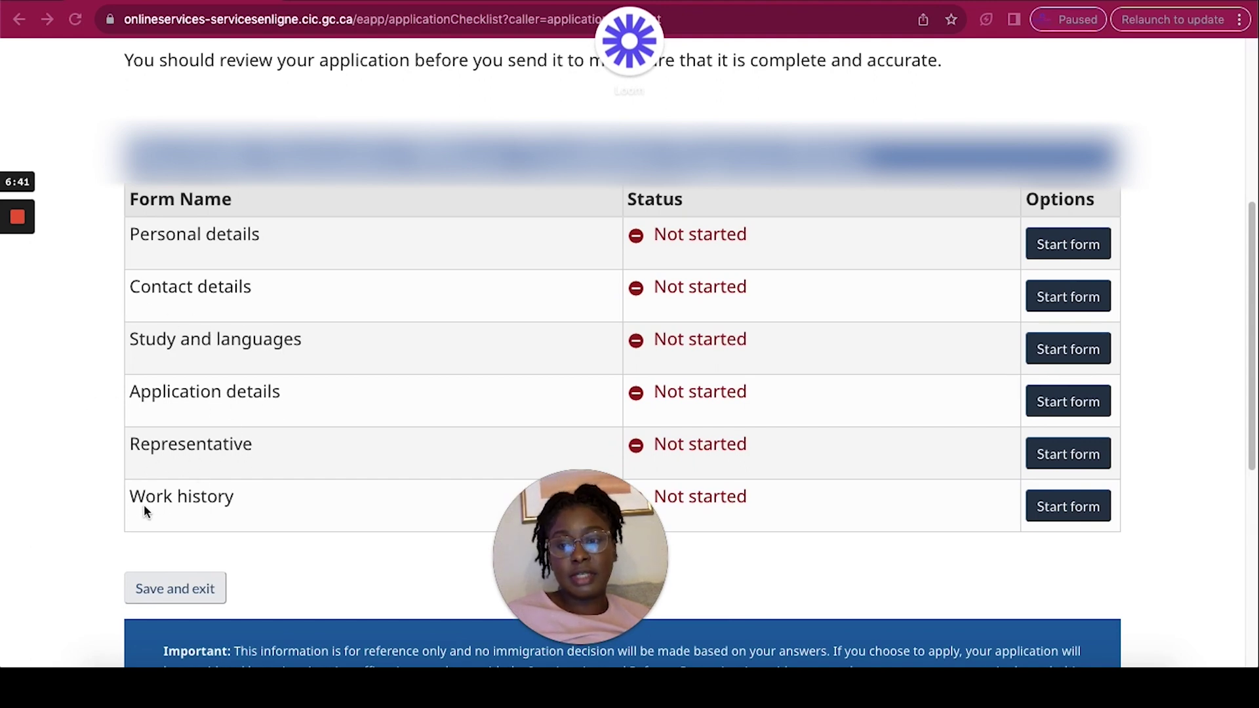
scroll(219, 503, "down", 5)
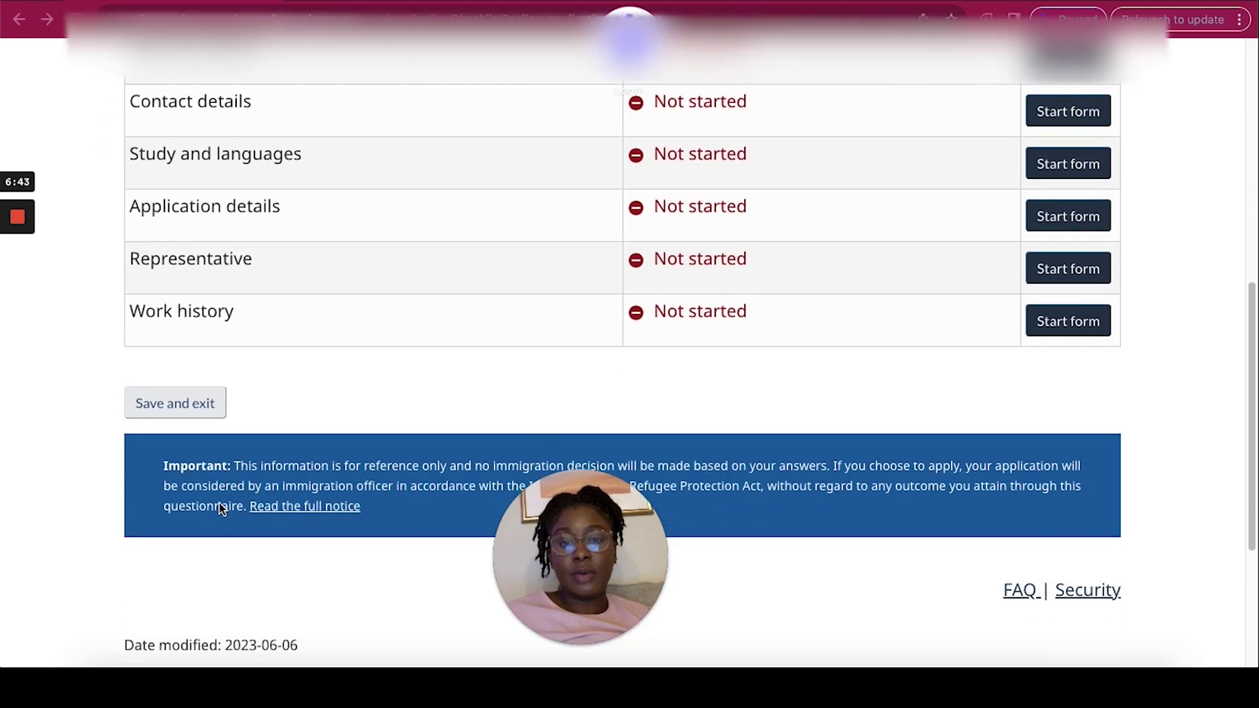
scroll(220, 509, "up", 8)
scroll(219, 509, "down", 3)
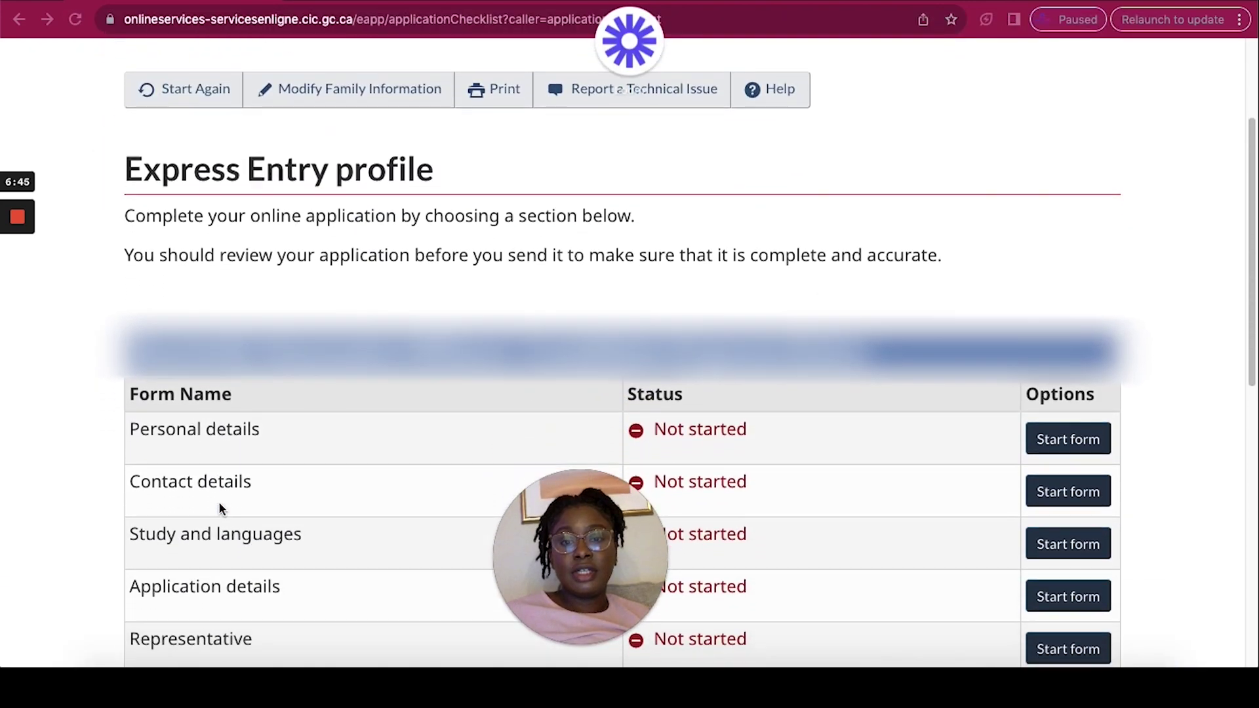
scroll(219, 509, "down", 1)
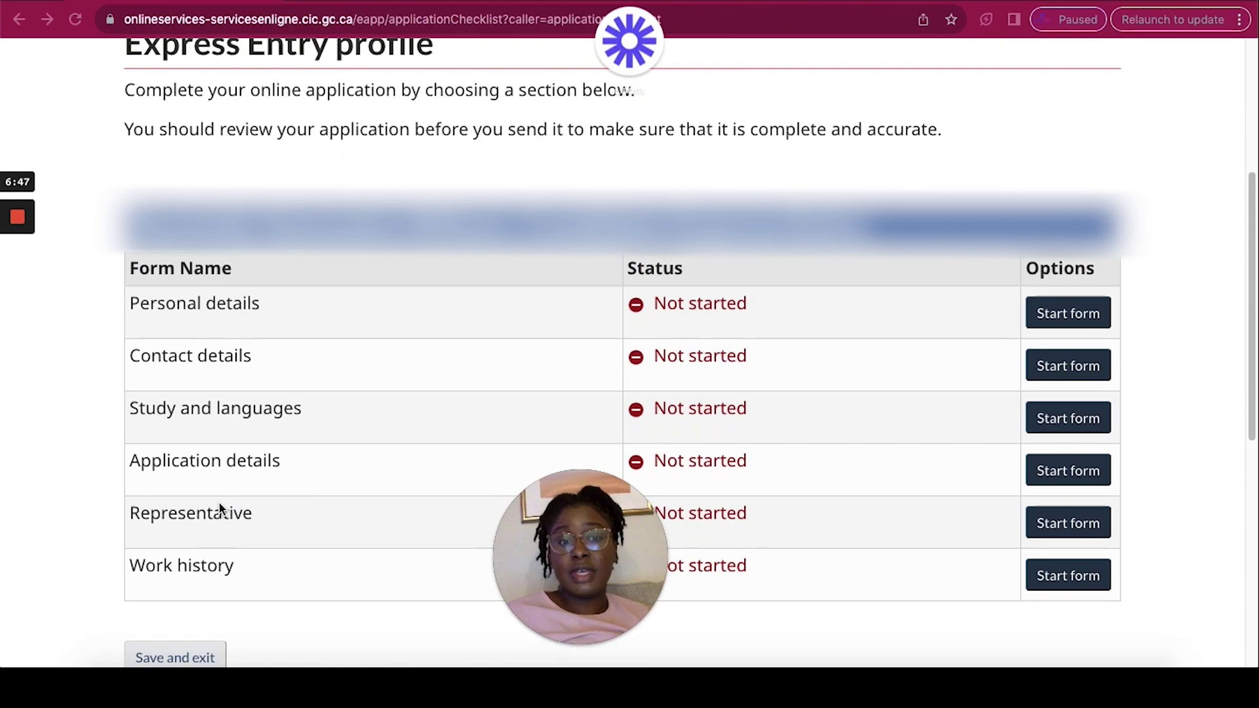
scroll(220, 508, "down", 1)
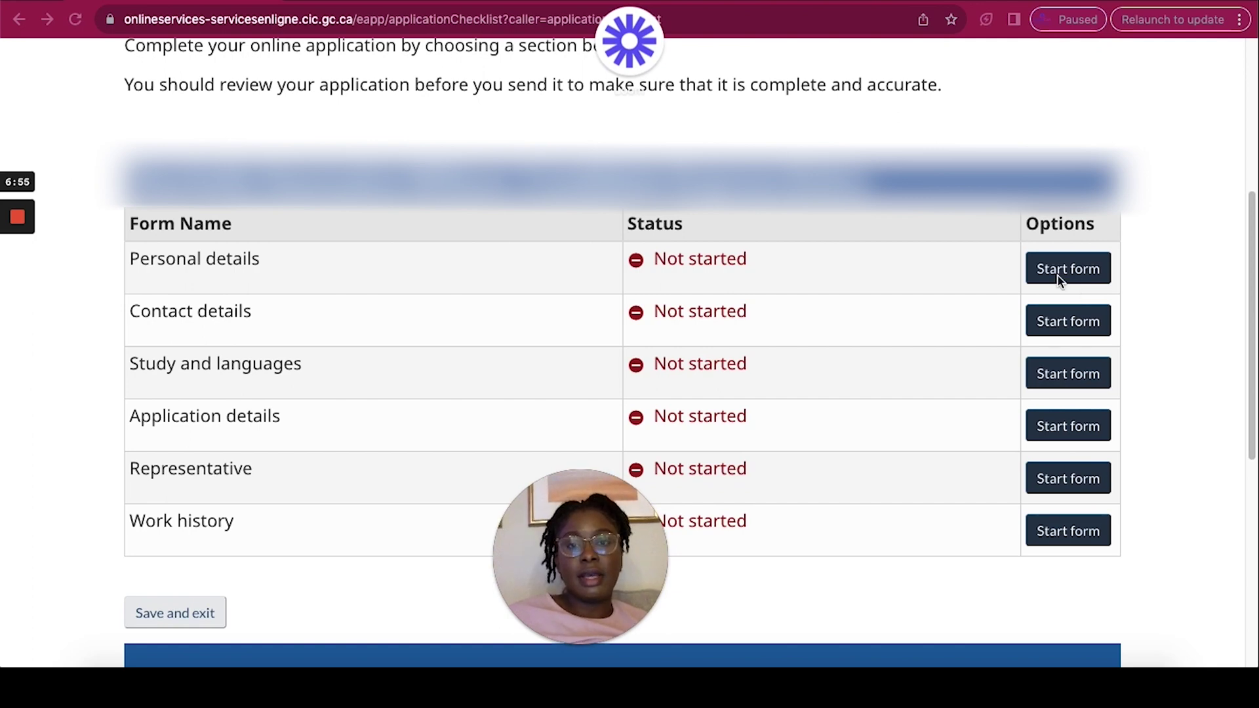
Start the Personal details form, and save and exit it with its answers
left_click(1061, 279)
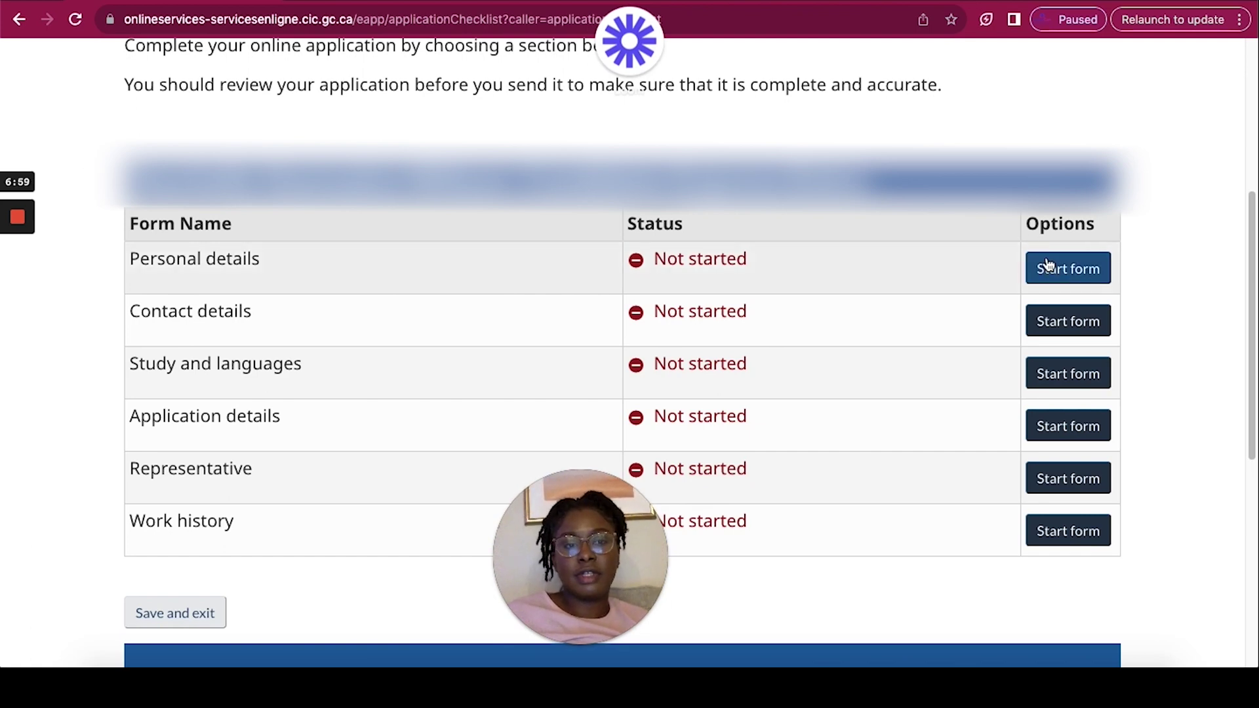
left_click(1061, 278)
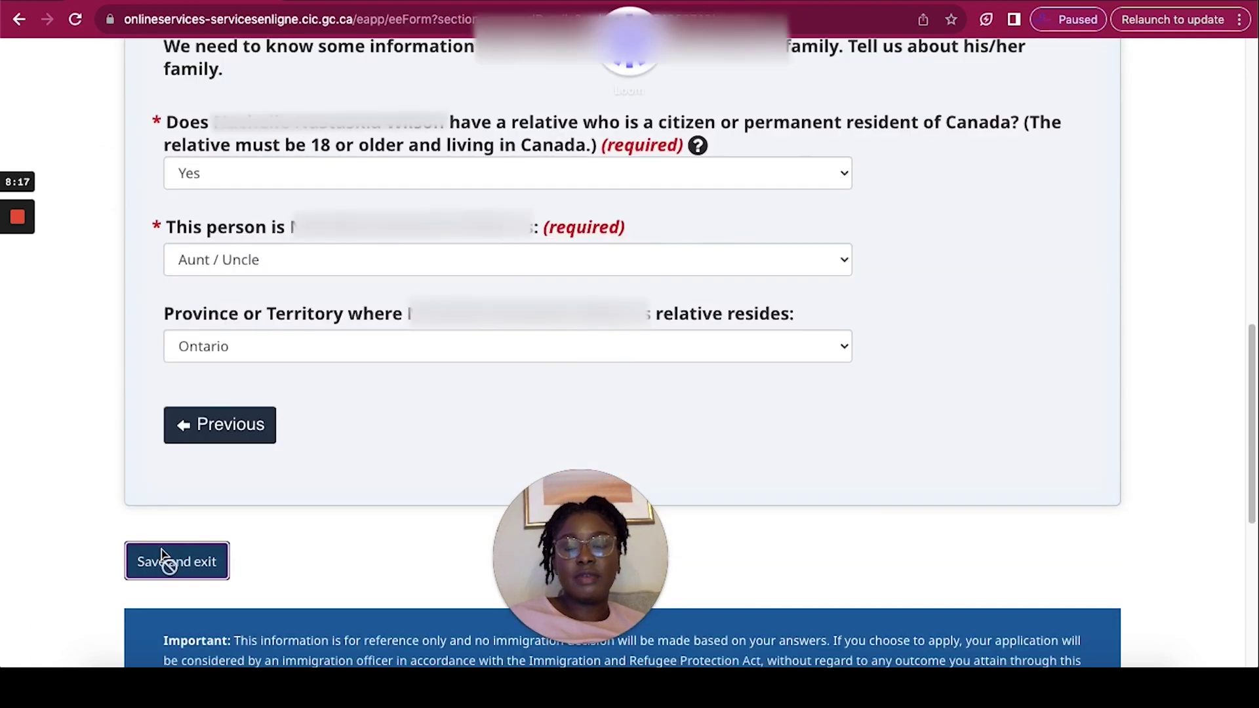
left_click(172, 562)
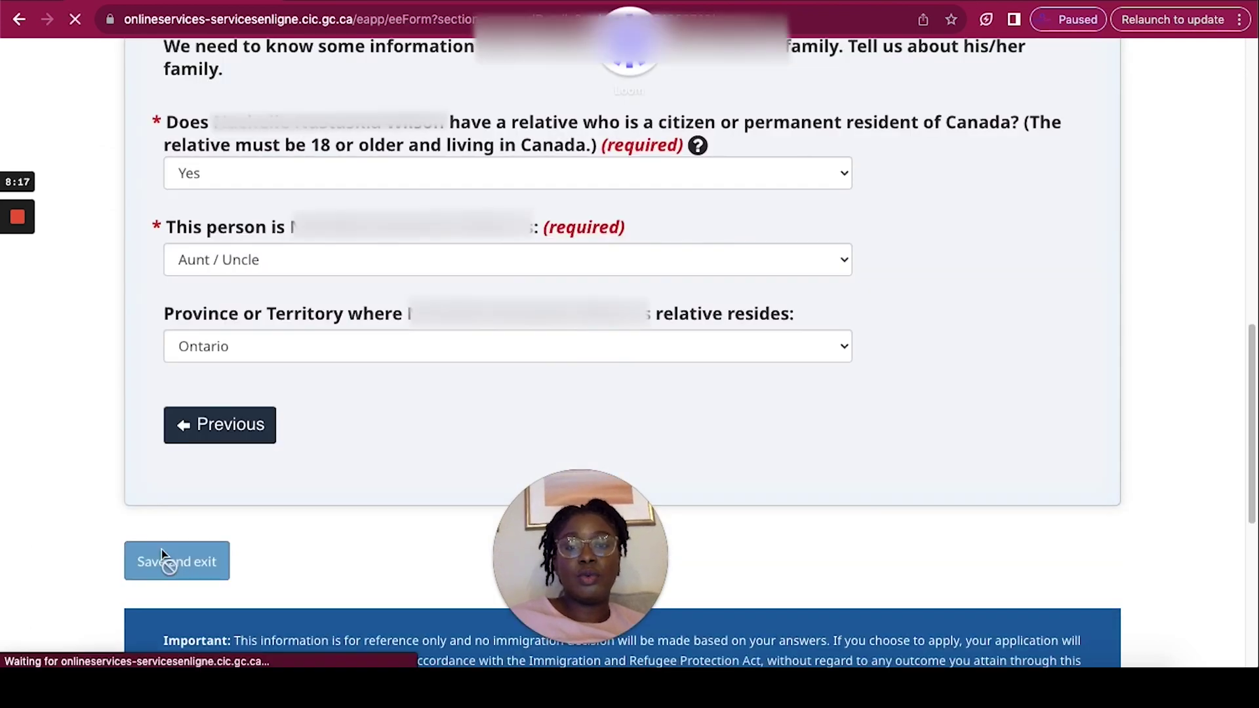
Check the form statuses in the Express Entry profile and open the Contact details form
scroll(162, 551, "down", 5)
scroll(162, 551, "down", 2)
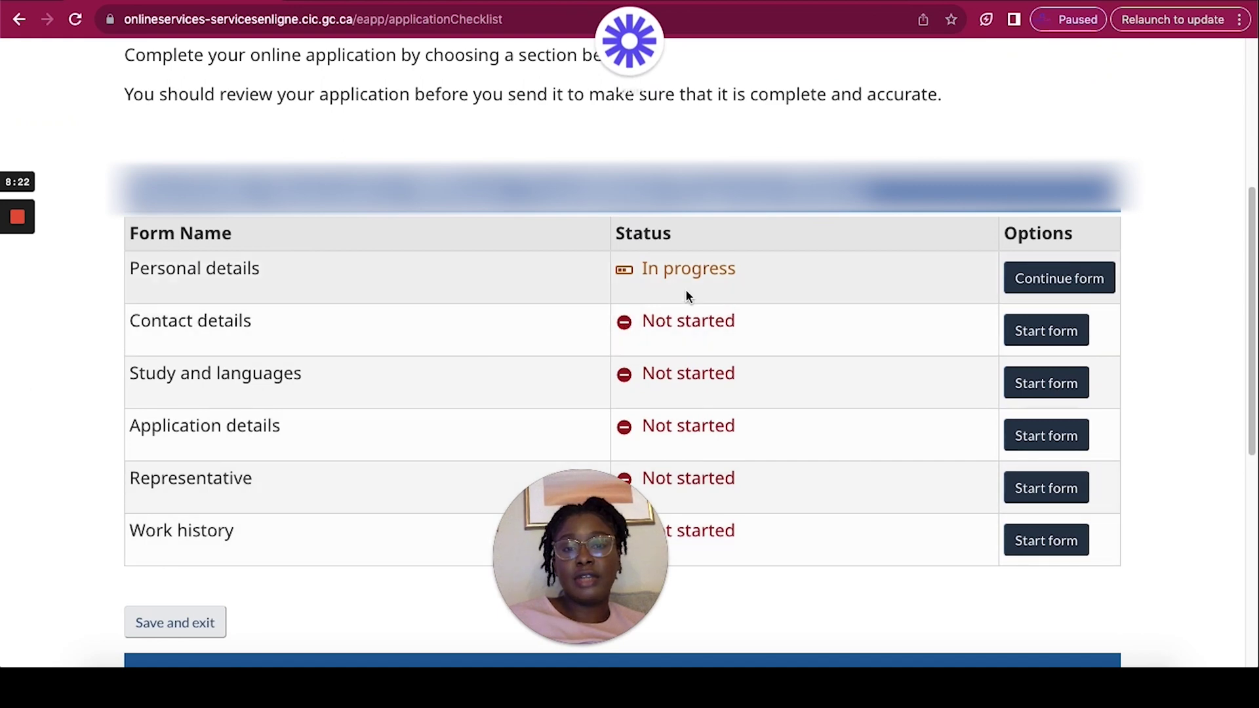
scroll(685, 332, "down", 2)
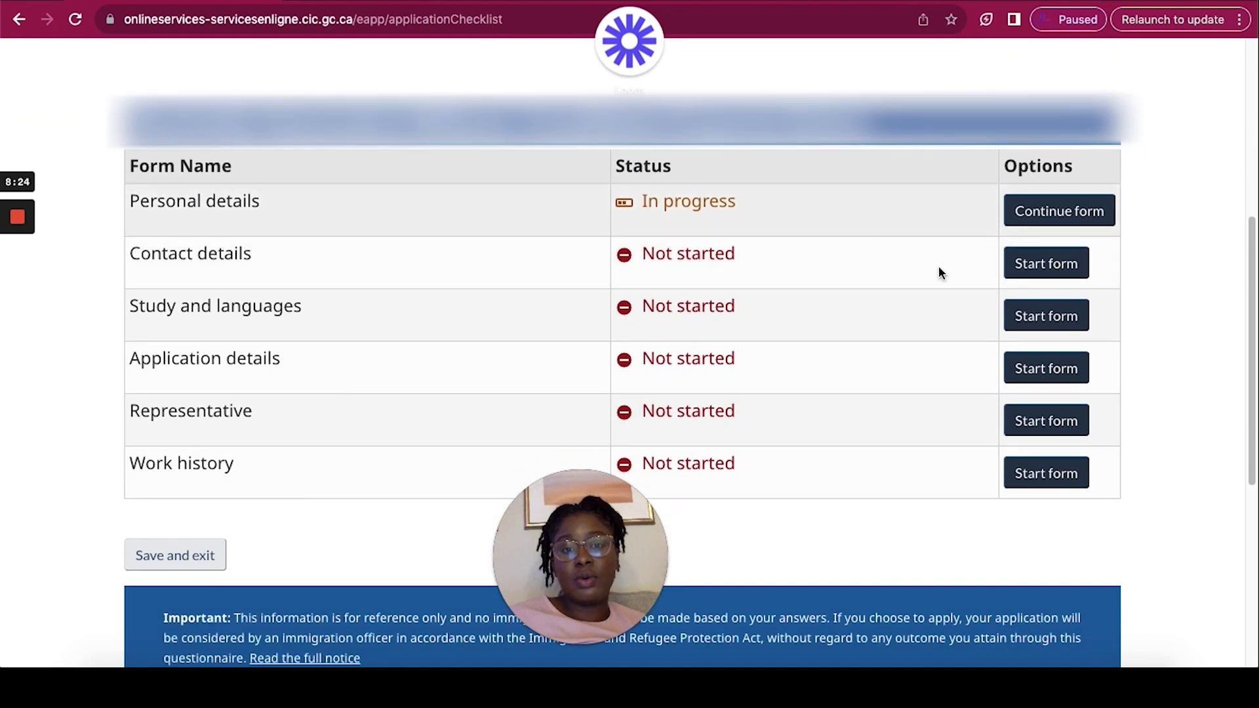
left_click(1034, 277)
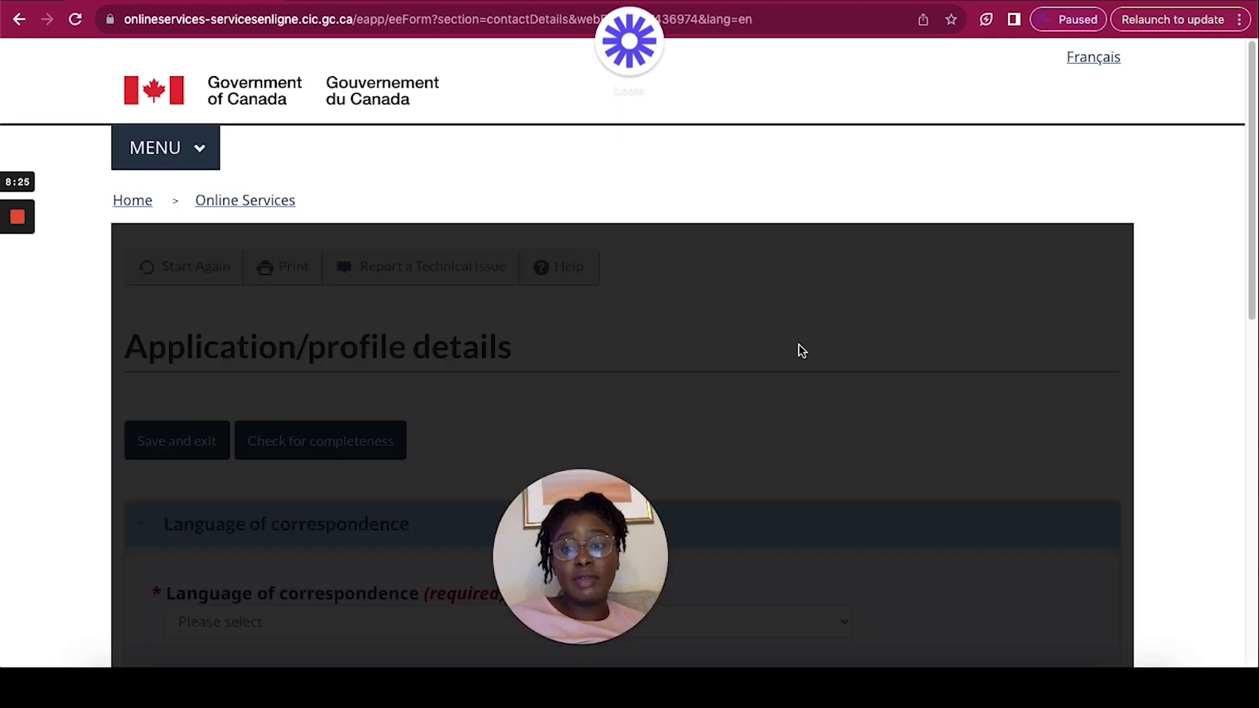
scroll(801, 352, "down", 1)
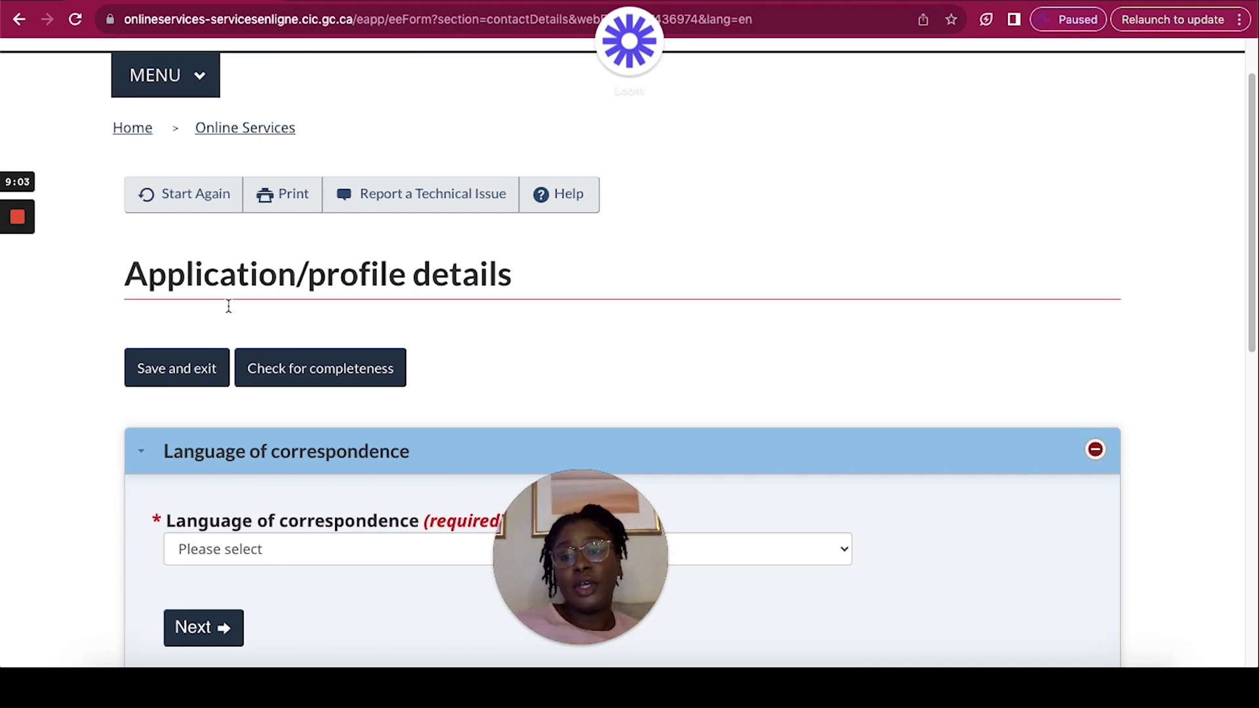
Save and exit the Express Entry profile, confirm leaving, and find the unsubmitted application in the account
left_click(210, 369)
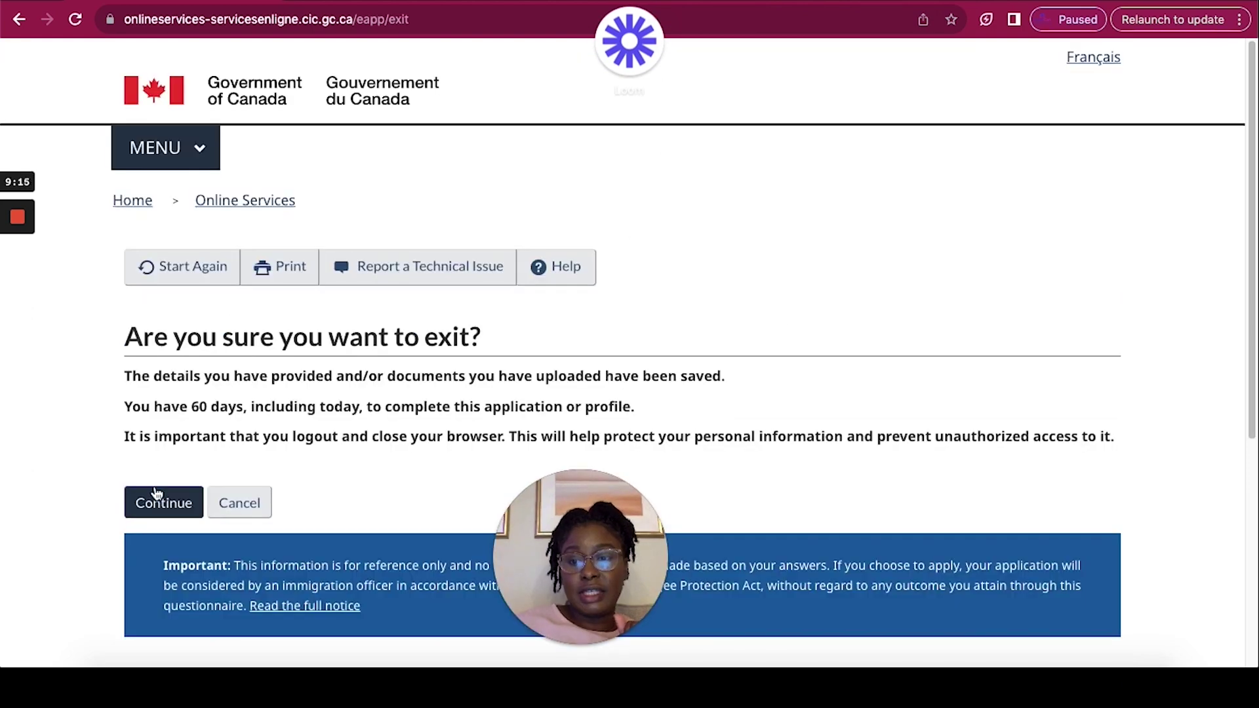
left_click(159, 500)
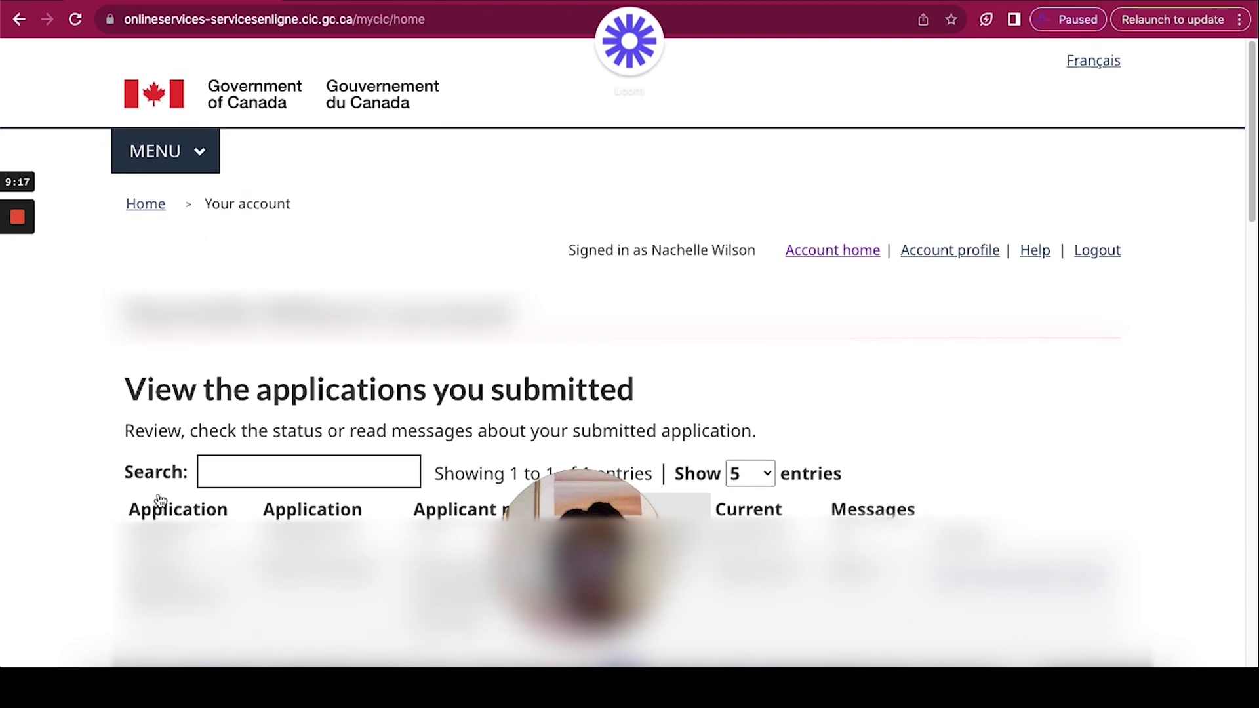
scroll(629, 354, "down", 2)
scroll(157, 492, "down", 8)
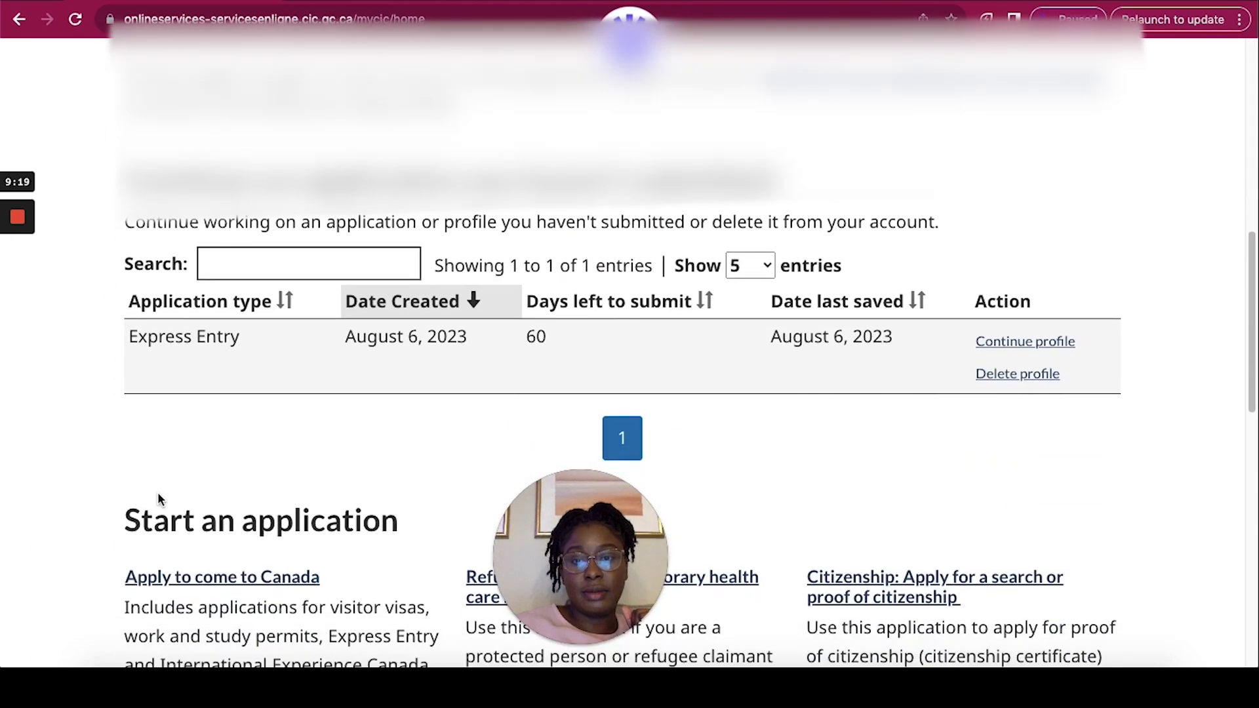